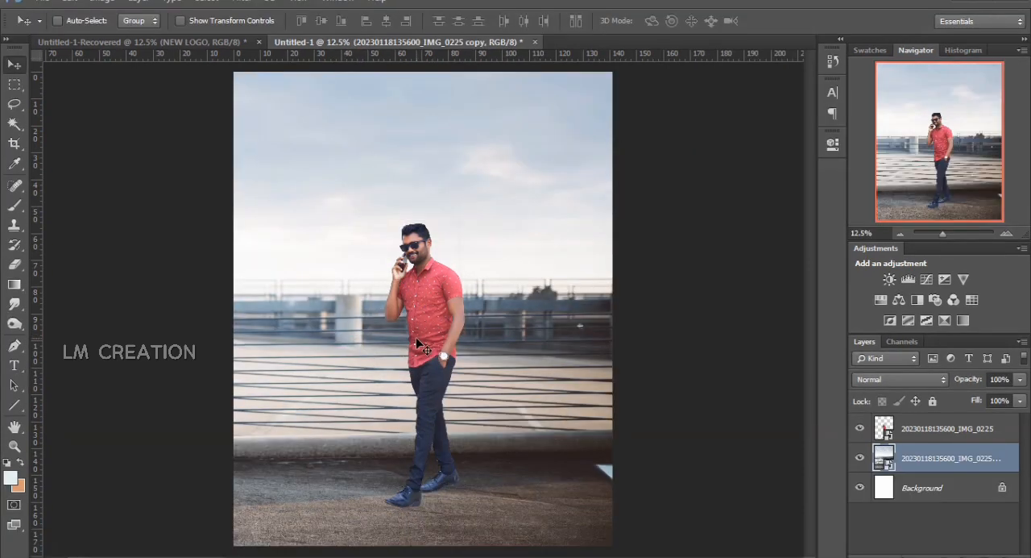
# Shift the cut-out man slightly down and to the right, and add an empty layer between him and the background photo
pyautogui.click(918, 432)
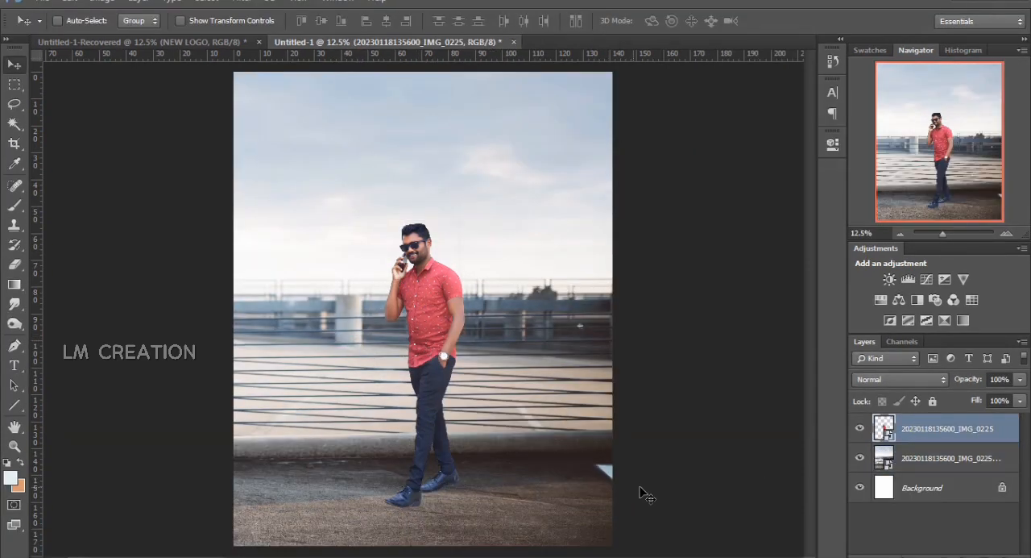
pyautogui.moveTo(476, 388)
pyautogui.mouseDown()
pyautogui.moveTo(478, 401)
pyautogui.moveTo(483, 394)
pyautogui.mouseUp()
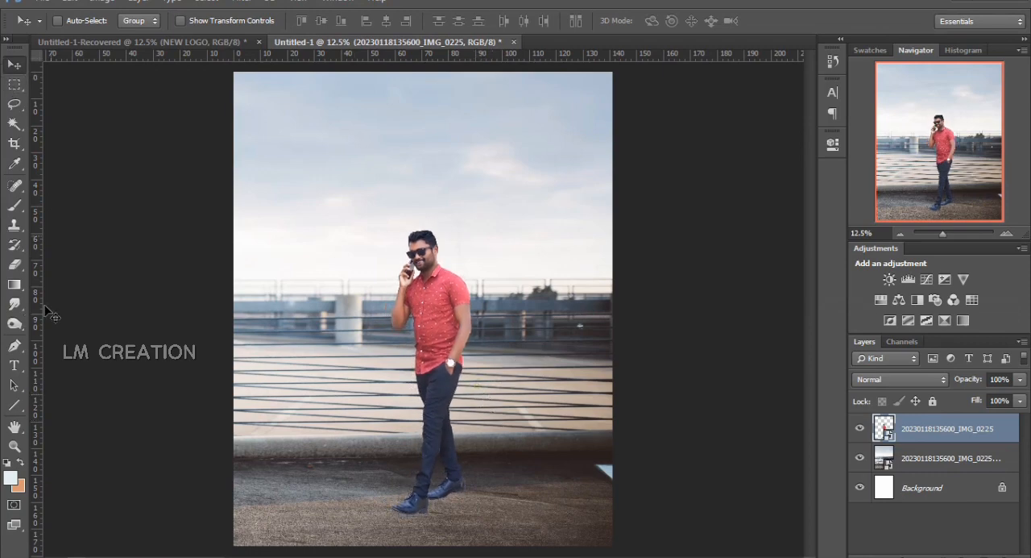
pyautogui.click(939, 456)
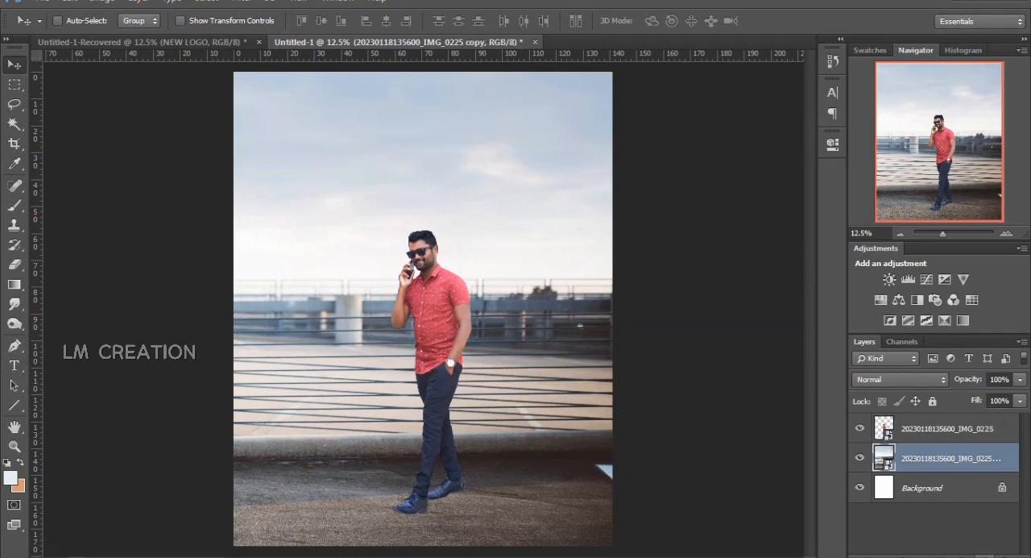
pyautogui.click(988, 551)
pyautogui.moveTo(947, 234); pyautogui.dragTo(954, 233)
pyautogui.scroll(-2, 659, 353)
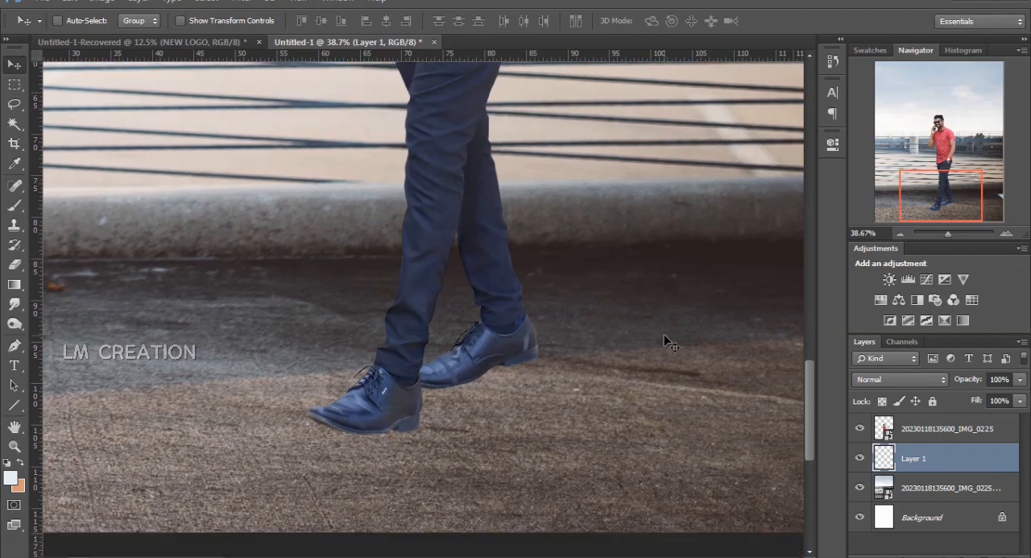
# Set up a Brush with a flattened, tilted 100 px tip and 94% opacity for painting shadows at the shoes
pyautogui.click(14, 206)
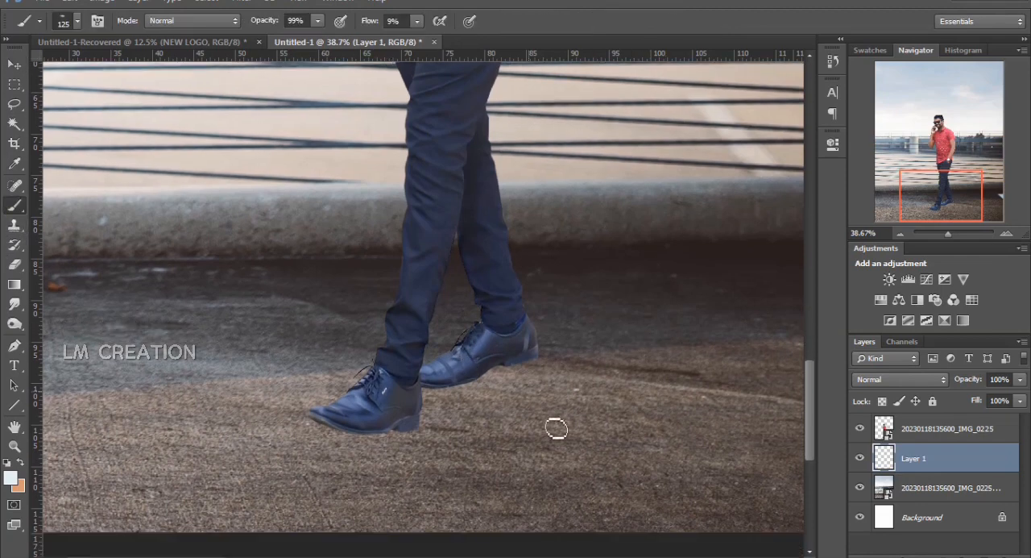
pyautogui.hotkey('ctrl', '+')
pyautogui.hotkey('ctrl', '+')
pyautogui.hotkey('ctrl', '+')
pyautogui.hotkey('ctrl', '+')
pyautogui.hotkey('ctrl', '+')
pyautogui.hotkey('ctrl', '+')
pyautogui.hotkey('ctrl', '+')
pyautogui.hotkey('ctrl', '+')
pyautogui.hotkey('ctrl', '+')
pyautogui.hotkey('ctrl', '+')
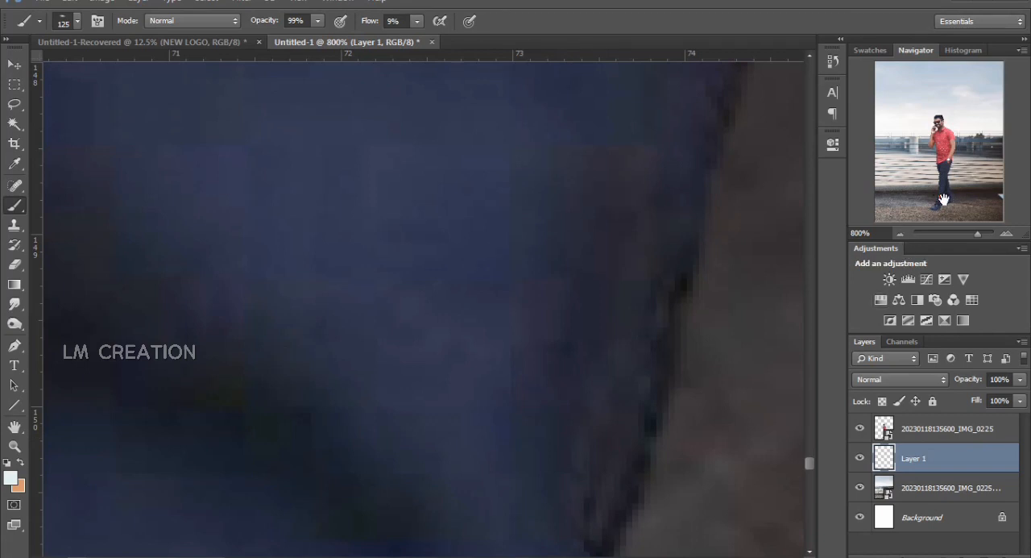
pyautogui.click(951, 213)
pyautogui.moveTo(977, 233); pyautogui.dragTo(952, 235)
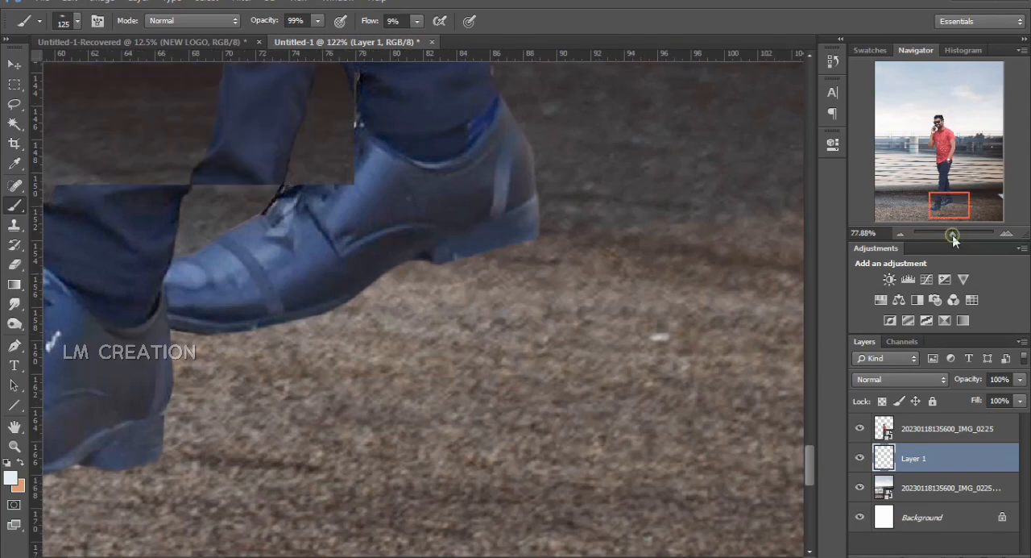
pyautogui.rightClick(390, 305)
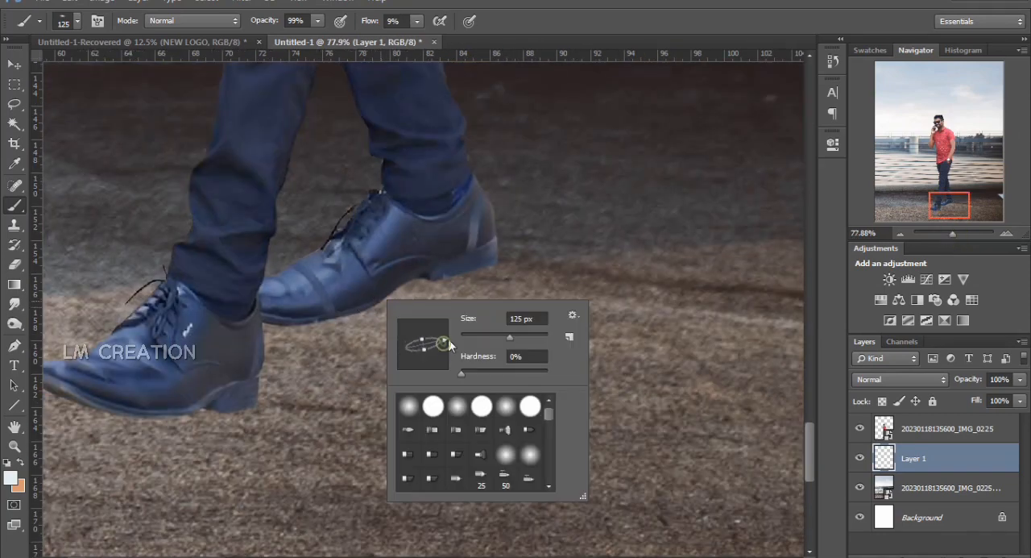
pyautogui.click(323, 23)
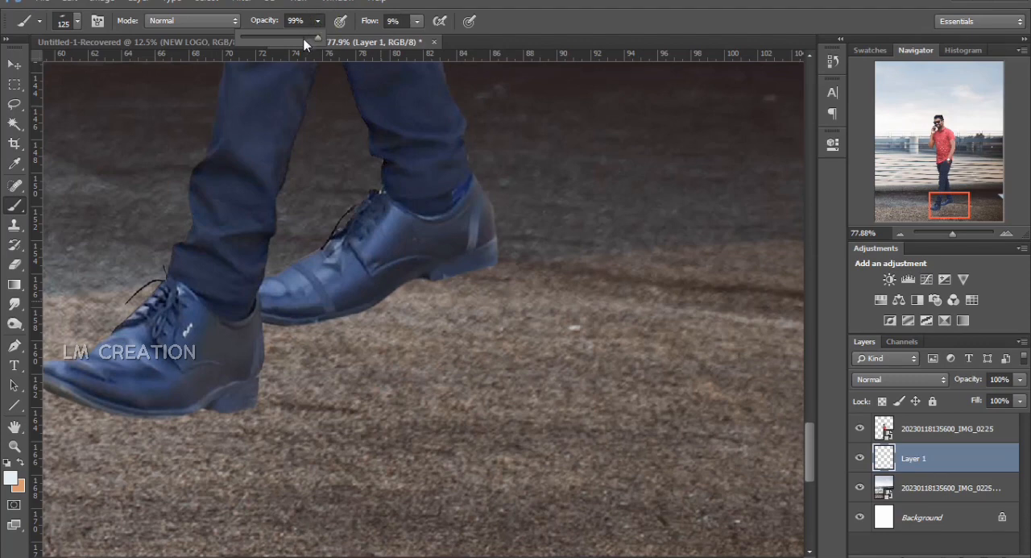
pyautogui.click(412, 24)
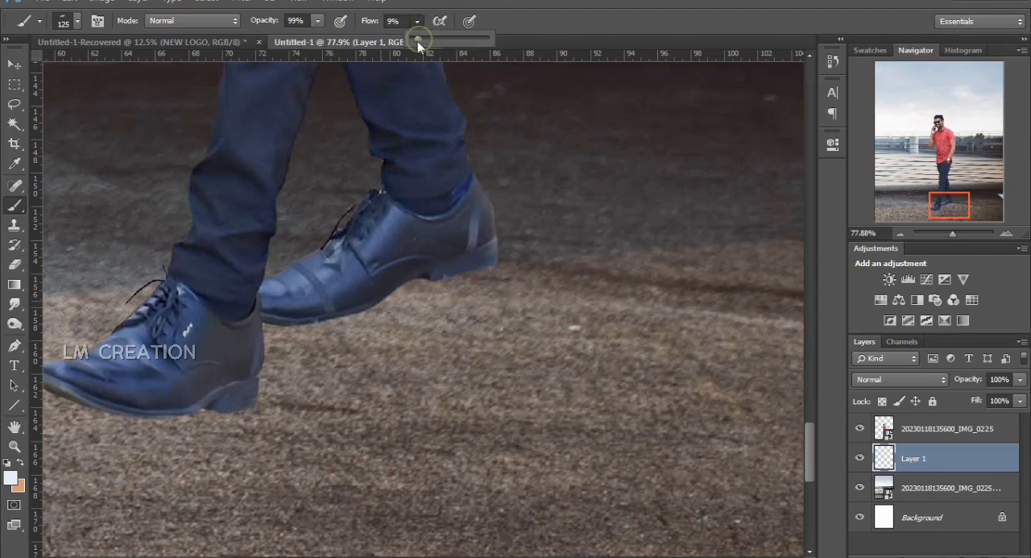
pyautogui.click(317, 24)
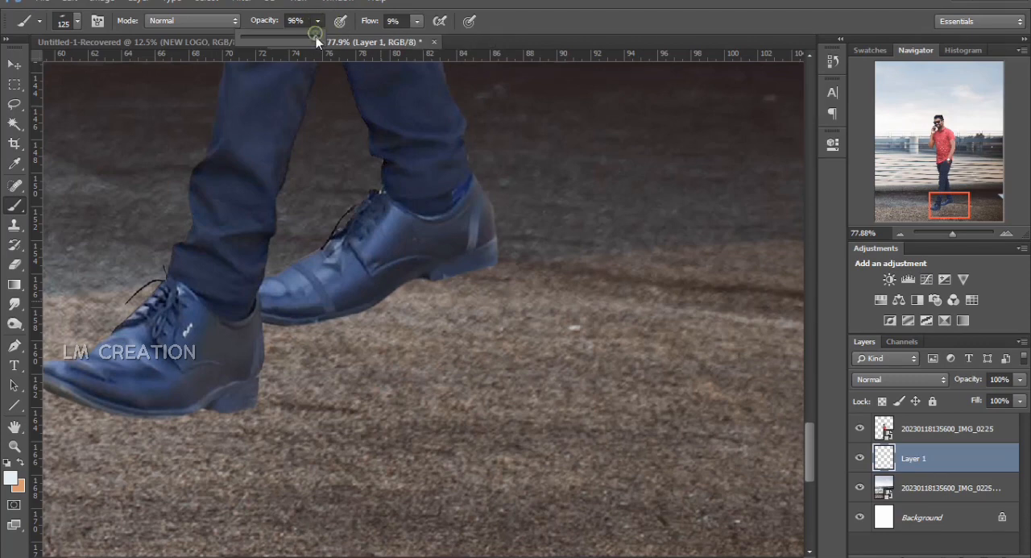
pyautogui.moveTo(316, 36); pyautogui.dragTo(314, 37)
pyautogui.click(539, 11)
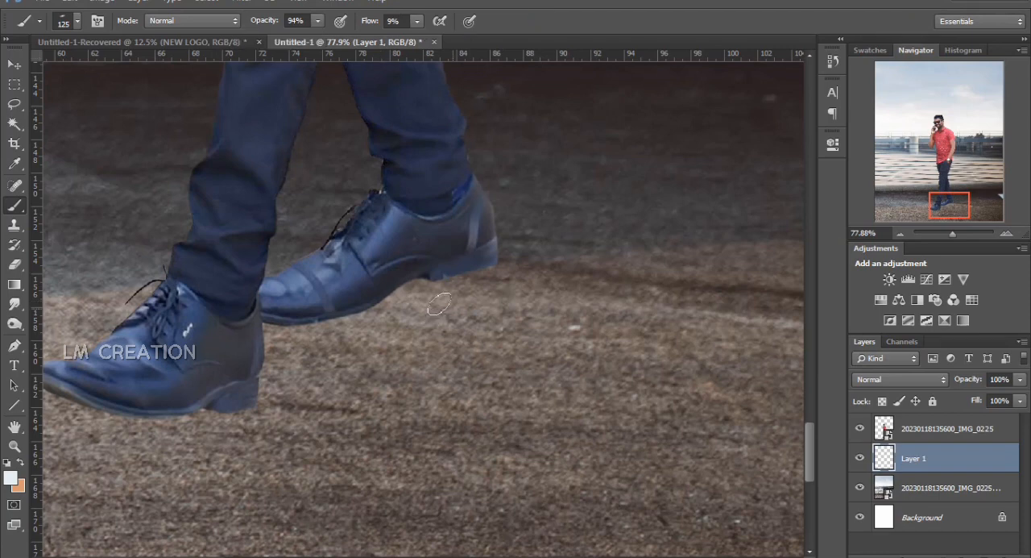
pyautogui.press('[')
pyautogui.rightClick(465, 282)
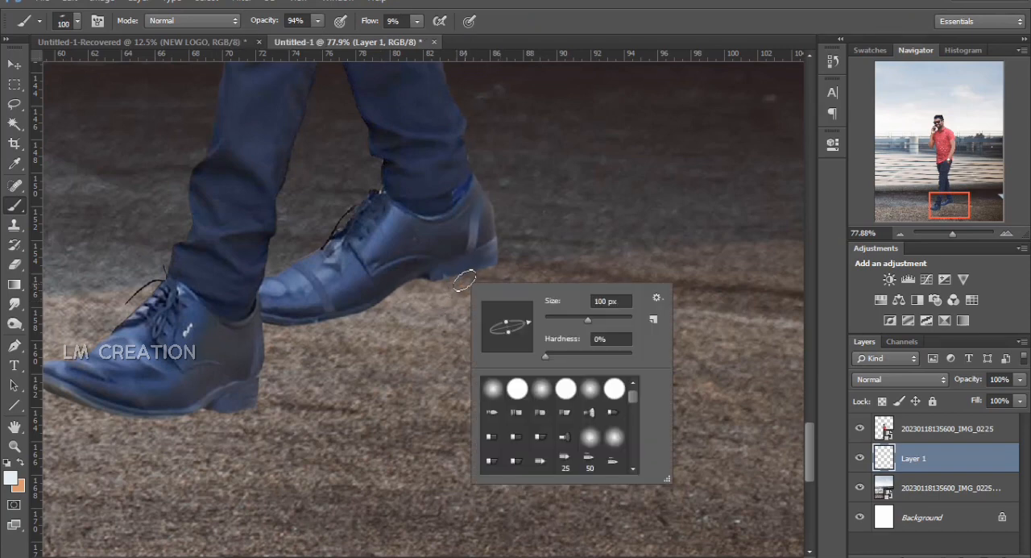
pyautogui.click(470, 274)
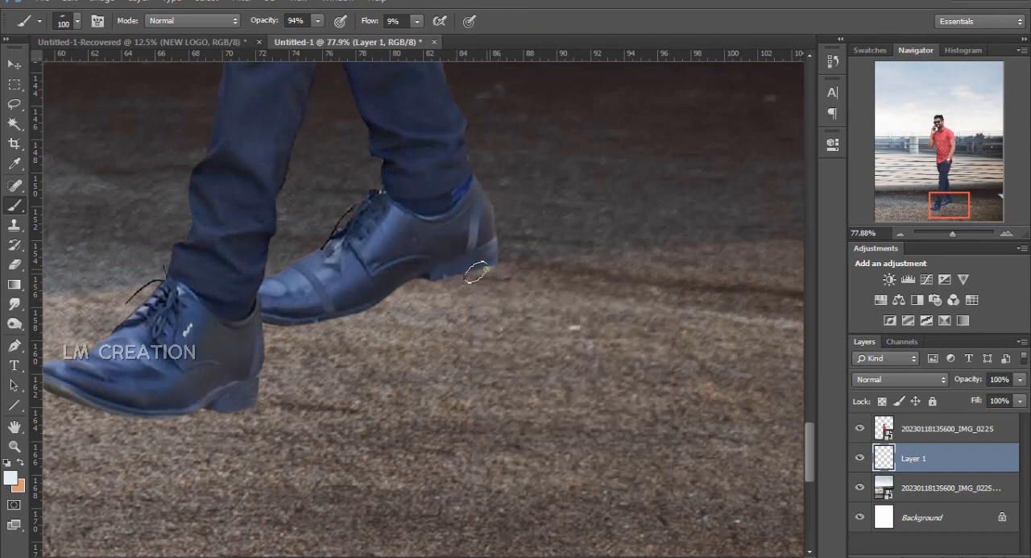
# Set the foreground color to a very dark navy, 11121b, starting from a color sampled off the rear shoe
pyautogui.click(10, 479)
pyautogui.click(476, 256)
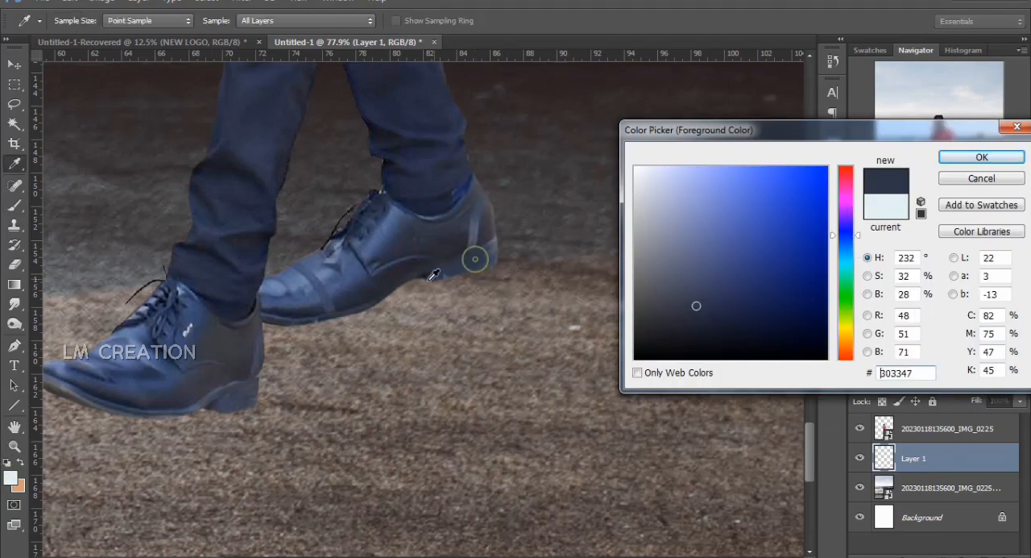
pyautogui.click(709, 335)
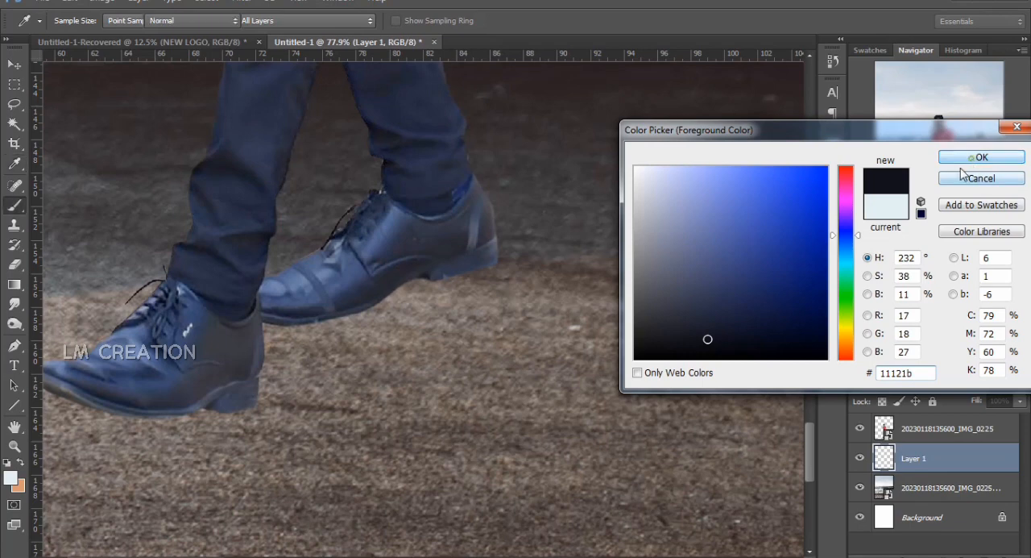
pyautogui.click(983, 158)
# Paint a soft dark contact shadow along the sole of the rear shoe and compare it with the layer hidden and shown
pyautogui.moveTo(470, 273)
pyautogui.mouseDown()
pyautogui.moveTo(396, 284)
pyautogui.moveTo(414, 279)
pyautogui.moveTo(378, 292)
pyautogui.moveTo(450, 276)
pyautogui.moveTo(387, 289)
pyautogui.moveTo(315, 335)
pyautogui.moveTo(277, 331)
pyautogui.moveTo(324, 320)
pyautogui.moveTo(274, 329)
pyautogui.moveTo(351, 311)
pyautogui.moveTo(324, 319)
pyautogui.moveTo(411, 276)
pyautogui.moveTo(486, 261)
pyautogui.moveTo(460, 271)
pyautogui.moveTo(486, 273)
pyautogui.mouseUp()
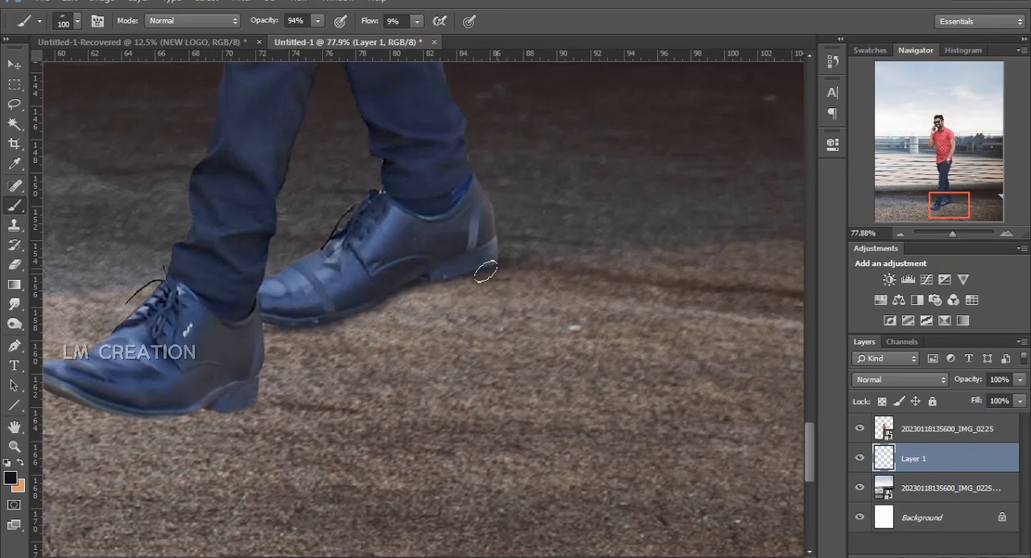
pyautogui.click(859, 459)
pyautogui.click(860, 459)
pyautogui.click(859, 459)
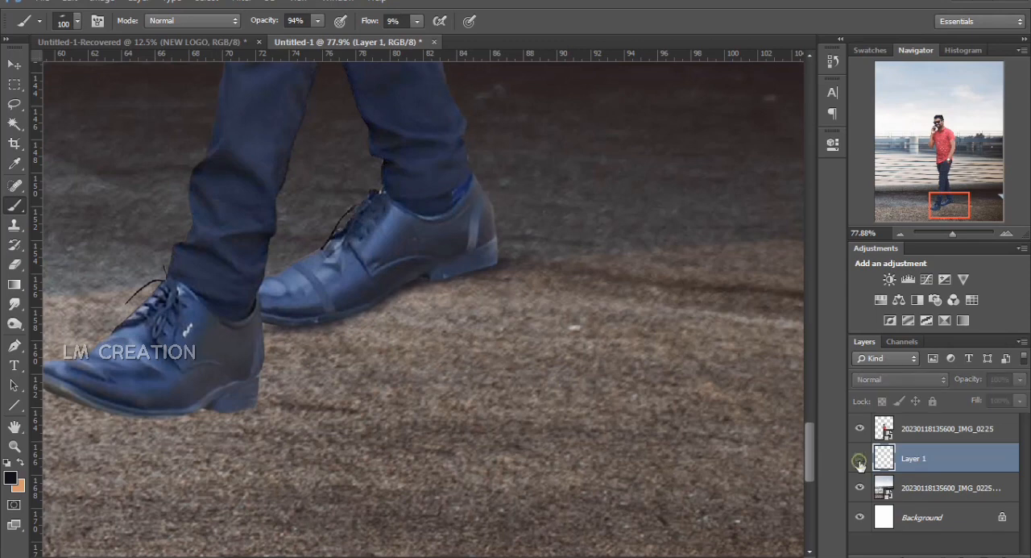
pyautogui.click(859, 460)
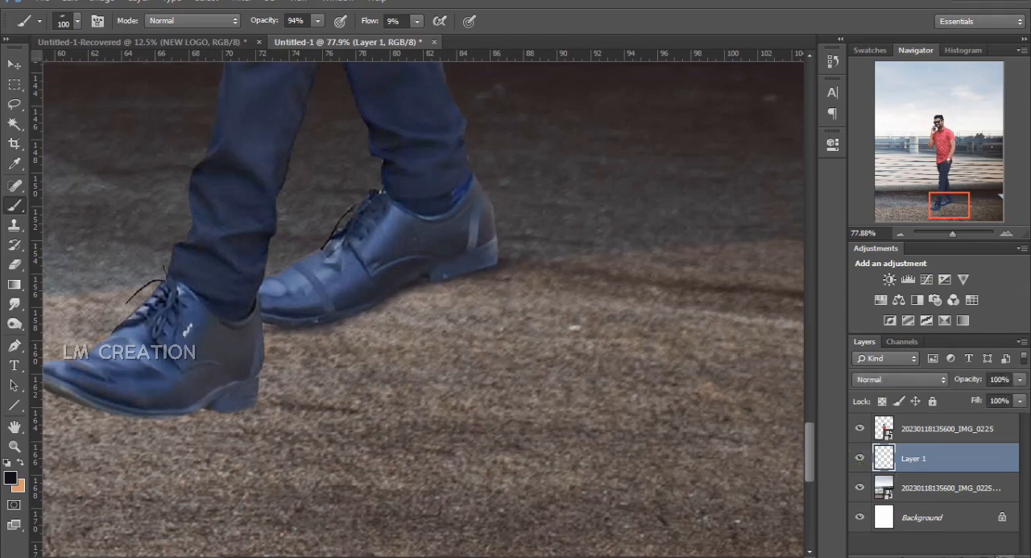
# Add another empty layer, adjust the brush tip's roundness and paint a contact shadow under the front shoe's heel and sole
pyautogui.click(922, 552)
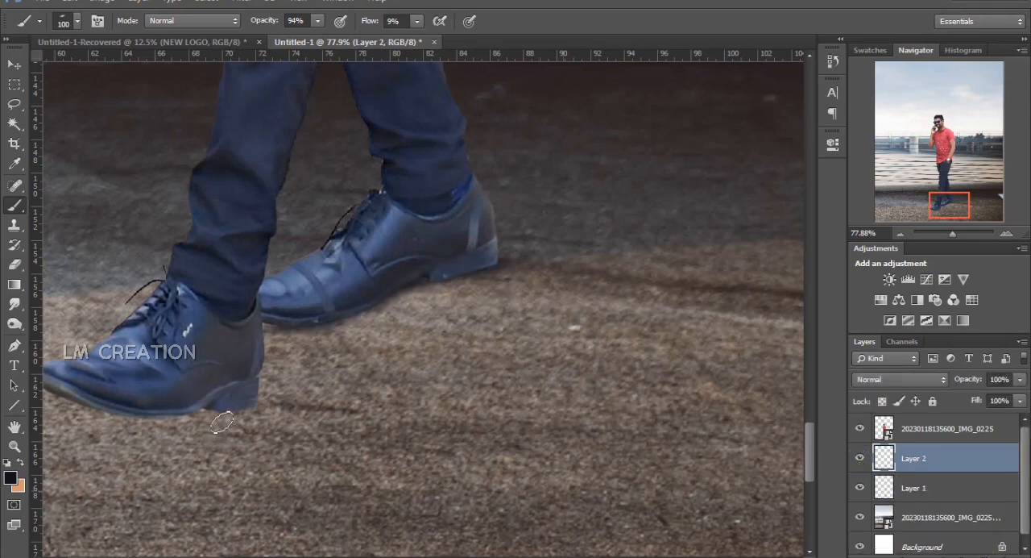
pyautogui.rightClick(226, 415)
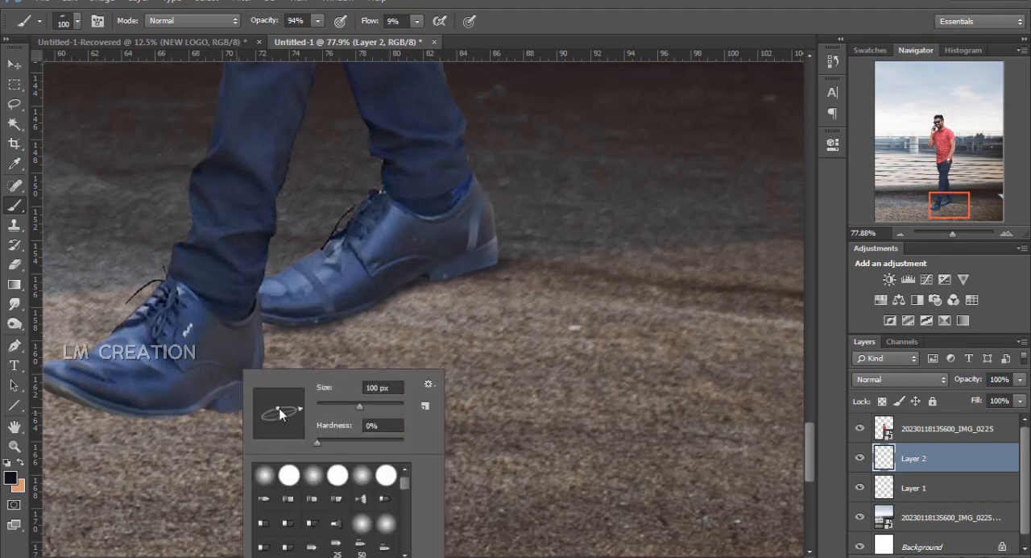
pyautogui.moveTo(280, 409); pyautogui.dragTo(278, 410)
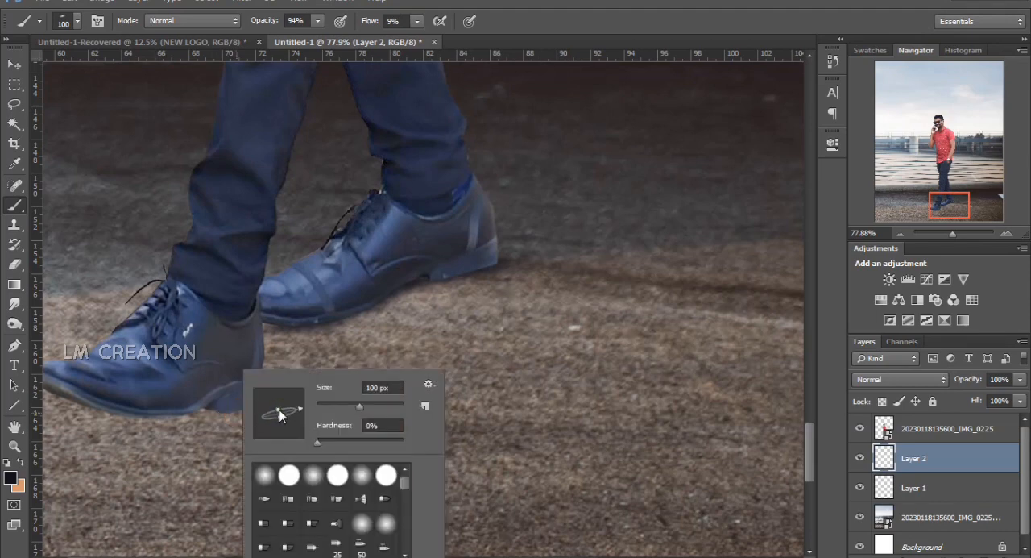
pyautogui.click(218, 419)
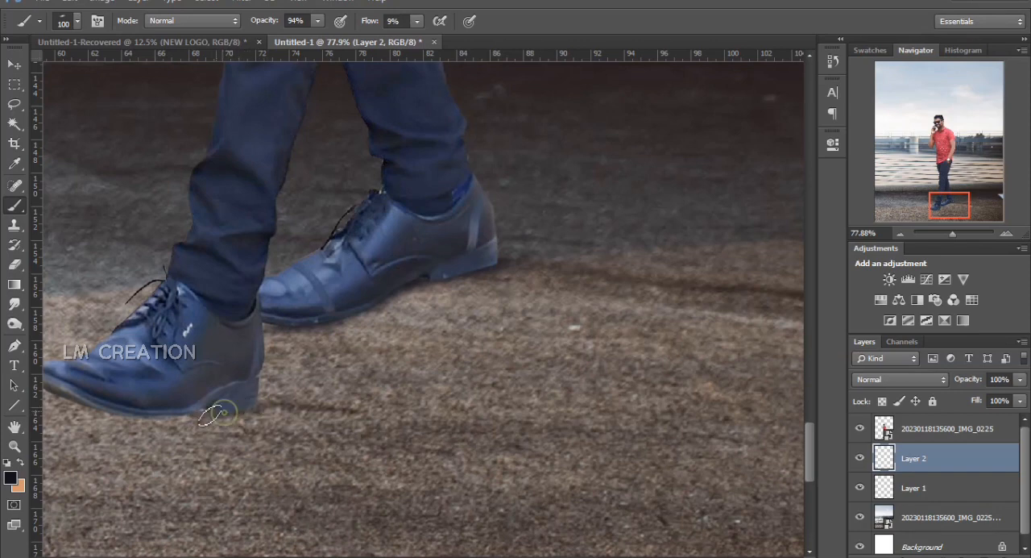
pyautogui.moveTo(226, 409); pyautogui.dragTo(177, 415)
pyautogui.moveTo(213, 407)
pyautogui.mouseDown()
pyautogui.moveTo(177, 414)
pyautogui.moveTo(250, 413)
pyautogui.moveTo(126, 423)
pyautogui.moveTo(210, 421)
pyautogui.mouseUp()
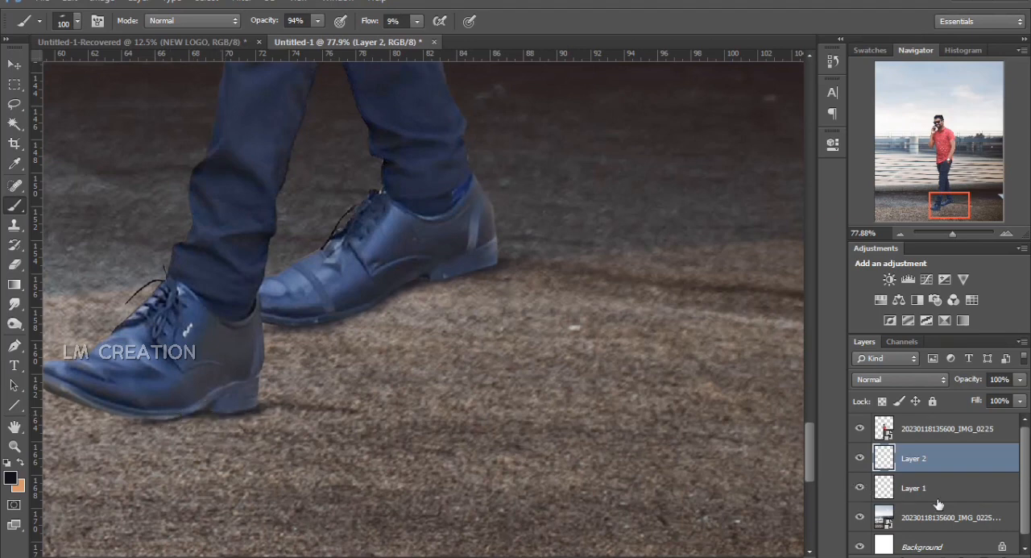
# On a new layer, paint a small shadow dab and stretch it to about 376% width and 141% height beneath the front shoe
pyautogui.hotkey('ctrl', 'shift', 'alt', 'n')
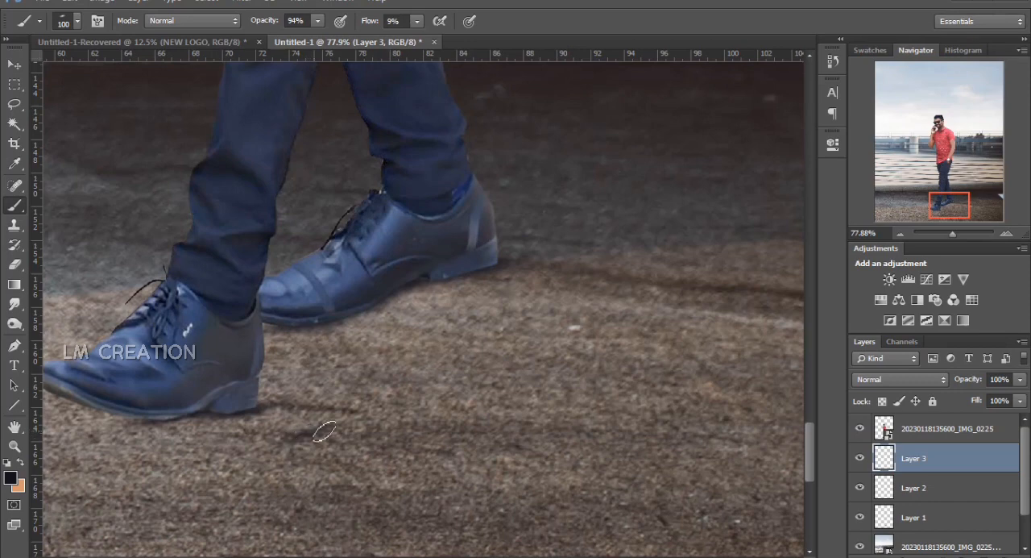
pyautogui.hotkey('ctrl', 't')
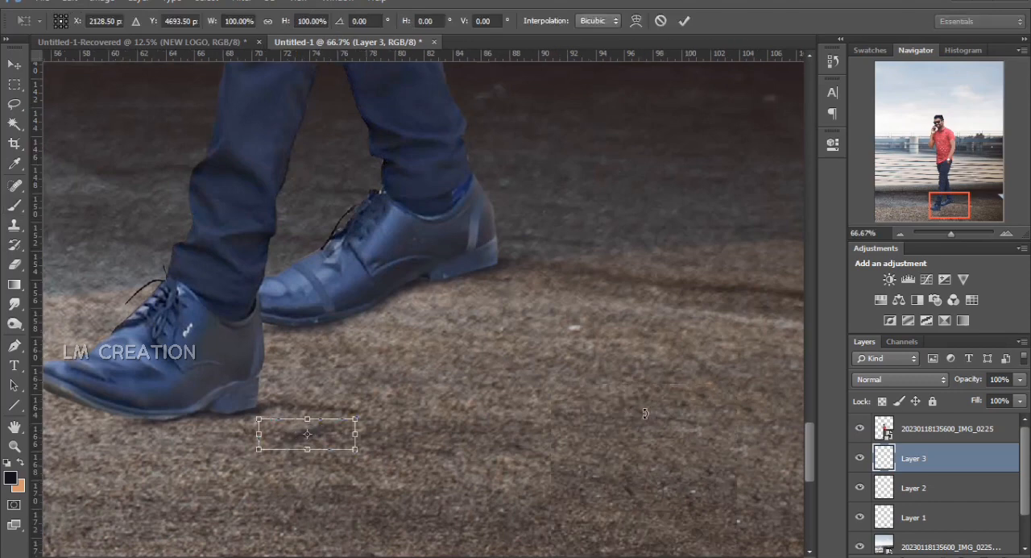
pyautogui.hotkey('ctrl', '-')
pyautogui.moveTo(281, 427); pyautogui.dragTo(55, 439)
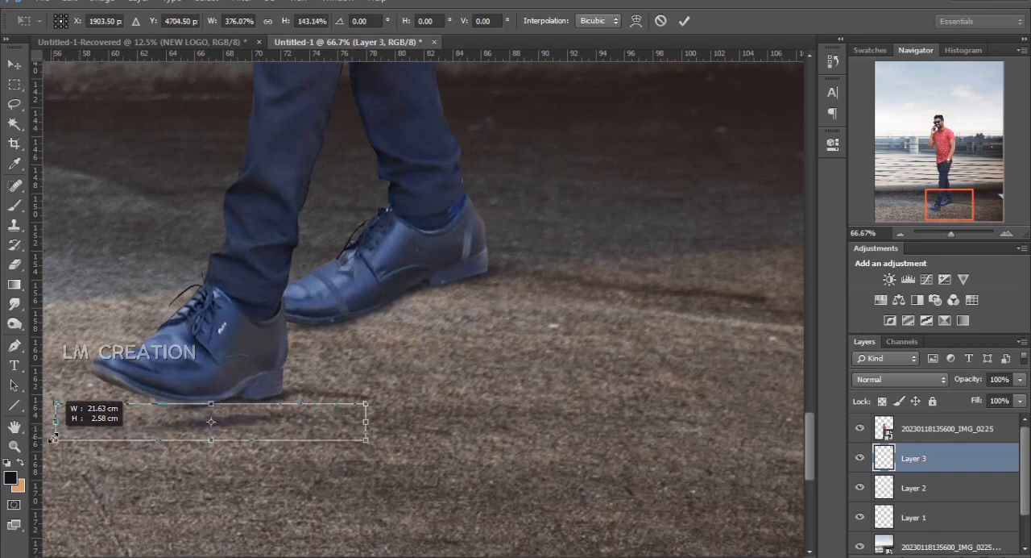
pyautogui.moveTo(270, 420); pyautogui.dragTo(220, 404)
pyautogui.press('Return')
pyautogui.press('b')
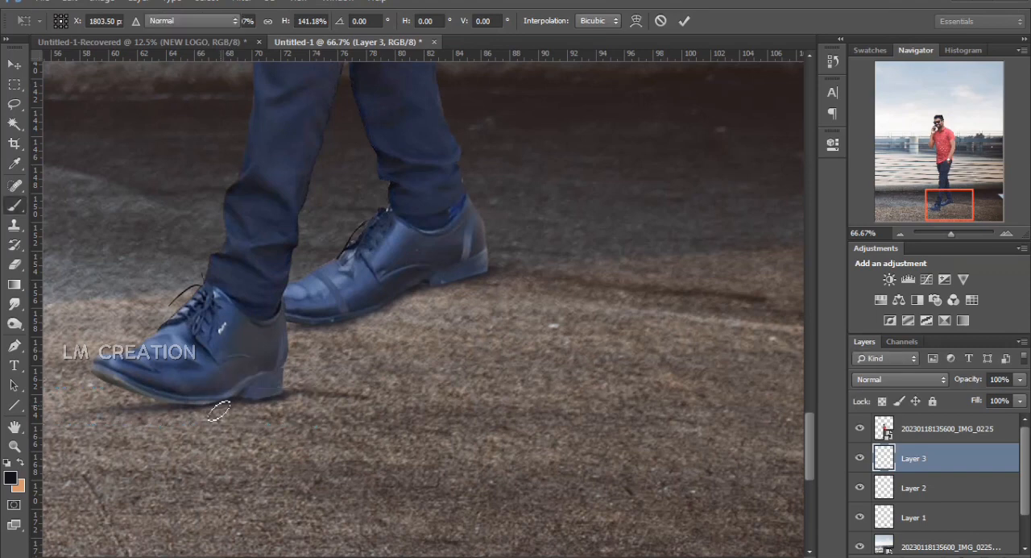
# Duplicate the stretched shadow layer and merge it with its copy for a darker shadow
pyautogui.hotkey('ctrl', 'j')
pyautogui.keyDown('ctrl'); pyautogui.click(920, 486); pyautogui.keyUp('ctrl')
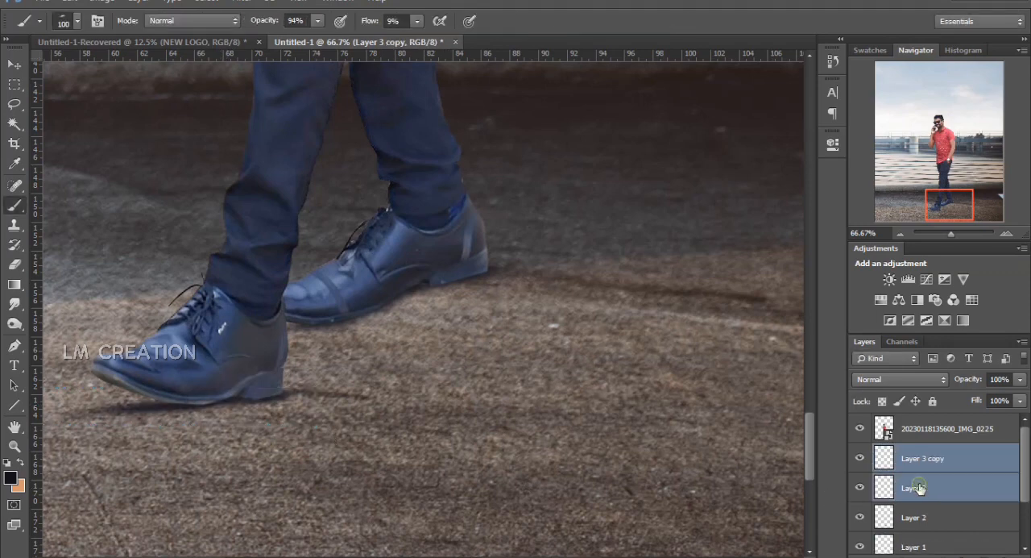
pyautogui.rightClick(919, 485)
pyautogui.click(741, 368)
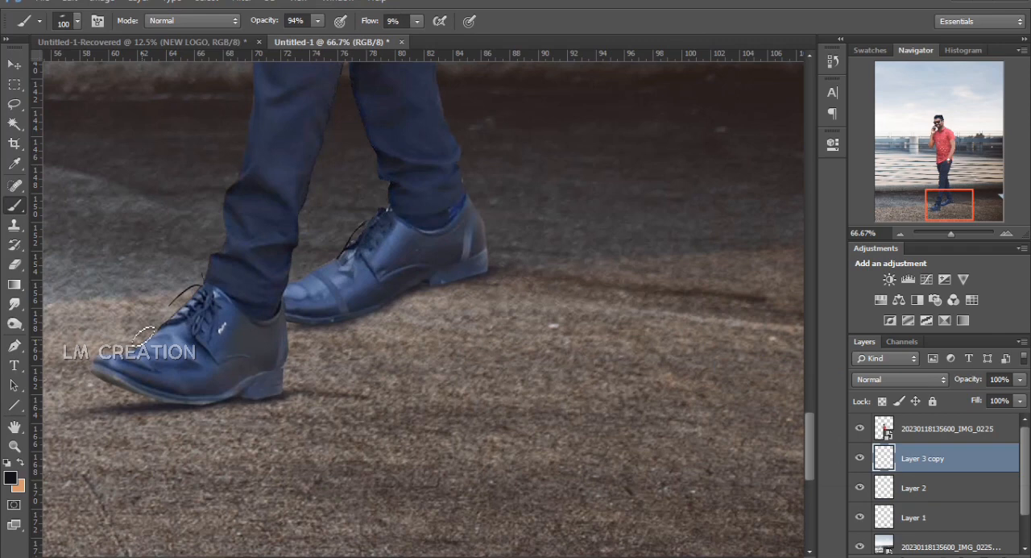
# Transform the merged shadow to about 87% width and 122% height so it fits under the front shoe
pyautogui.click(15, 264)
pyautogui.hotkey('ctrl', 't')
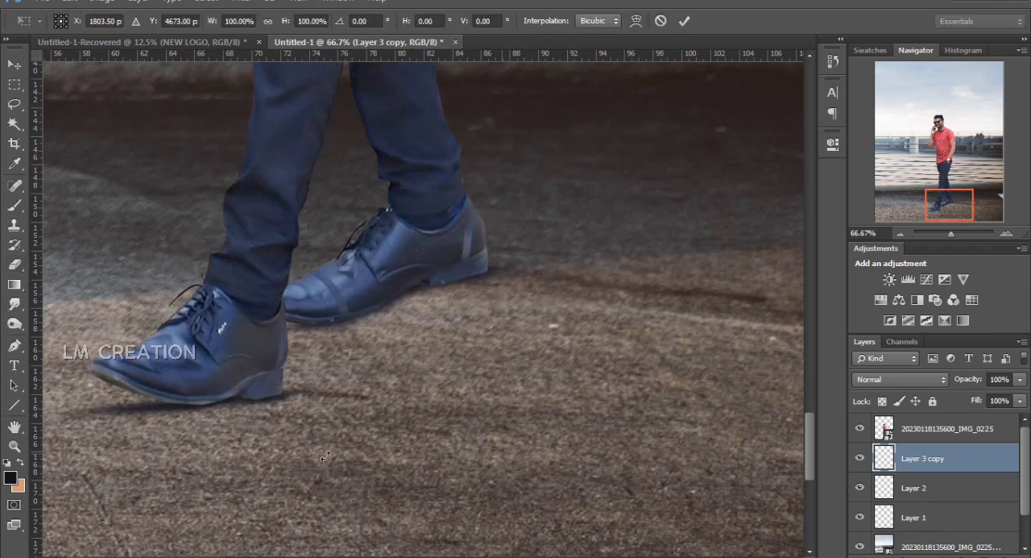
pyautogui.hscroll(-5, 126, 417)
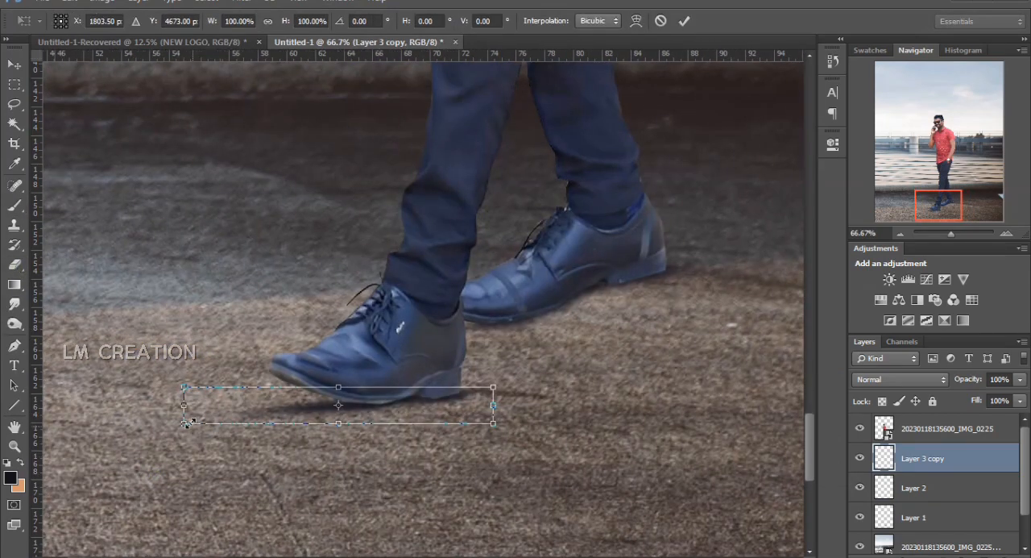
pyautogui.moveTo(184, 411); pyautogui.dragTo(224, 407)
pyautogui.moveTo(355, 385); pyautogui.dragTo(352, 370)
pyautogui.press('Return')
pyautogui.press('e')
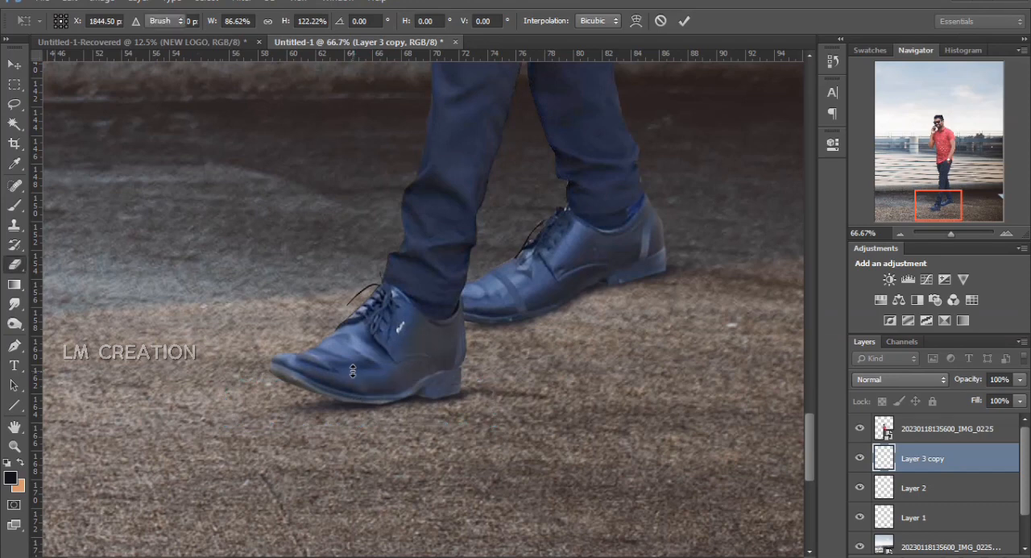
# Duplicate the merged front-shoe shadow layer and move the copy beneath the rear shoe
pyautogui.hotkey('ctrl', '-')
pyautogui.moveTo(600, 343); pyautogui.dragTo(508, 376)
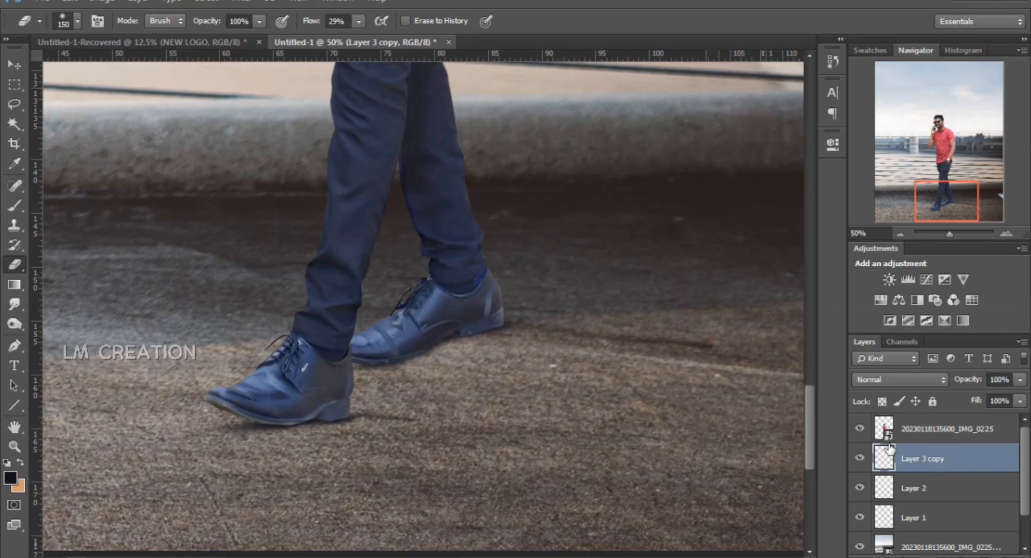
pyautogui.hotkey('ctrl', 'j')
pyautogui.hotkey('ctrl', 't')
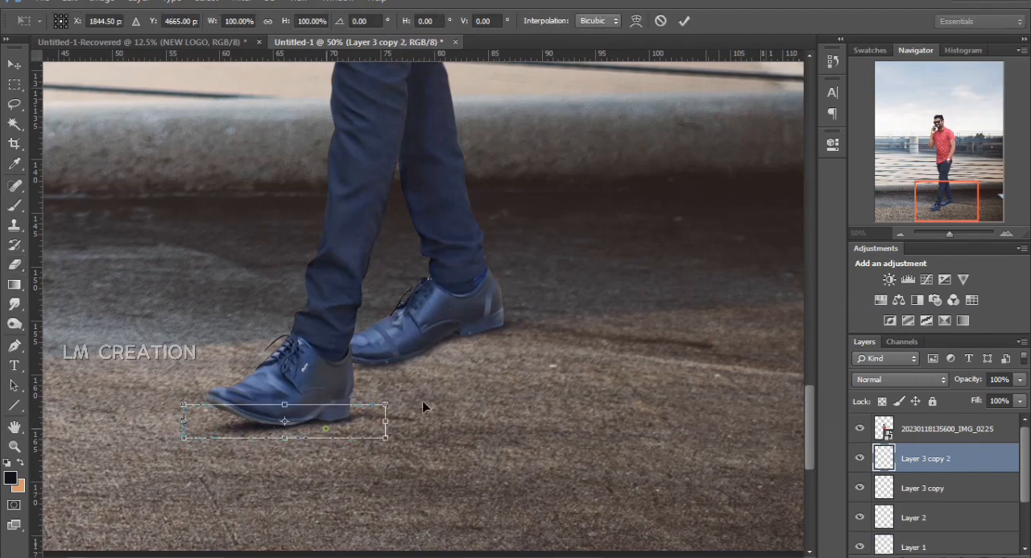
pyautogui.moveTo(331, 432); pyautogui.dragTo(543, 336)
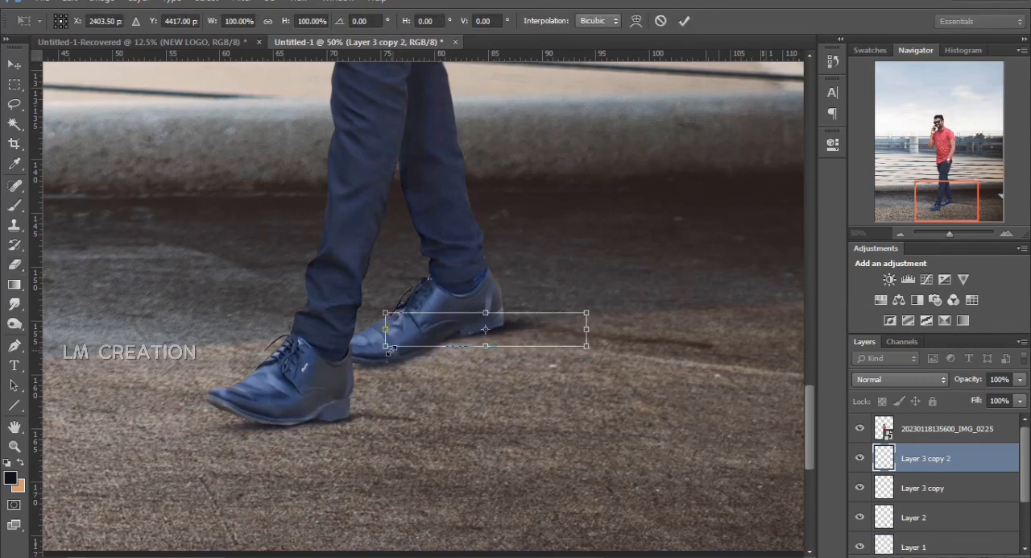
# Stretch the copied shadow to about 175% width and 252% height, tilt it about -3.5°, and lower its fill to 62%
pyautogui.moveTo(385, 349); pyautogui.dragTo(315, 389)
pyautogui.moveTo(556, 363); pyautogui.dragTo(730, 355)
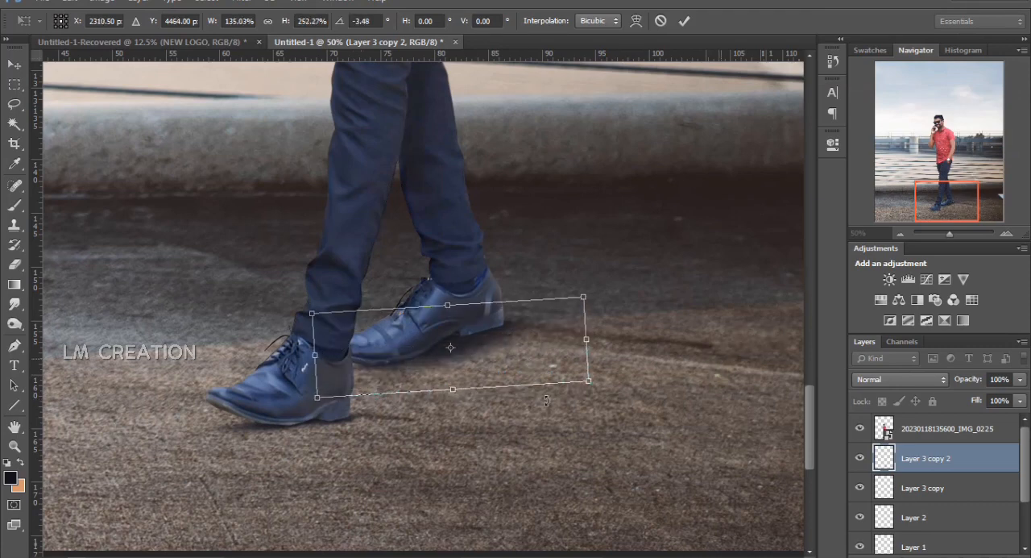
pyautogui.moveTo(315, 357); pyautogui.dragTo(234, 361)
pyautogui.moveTo(402, 364); pyautogui.dragTo(434, 369)
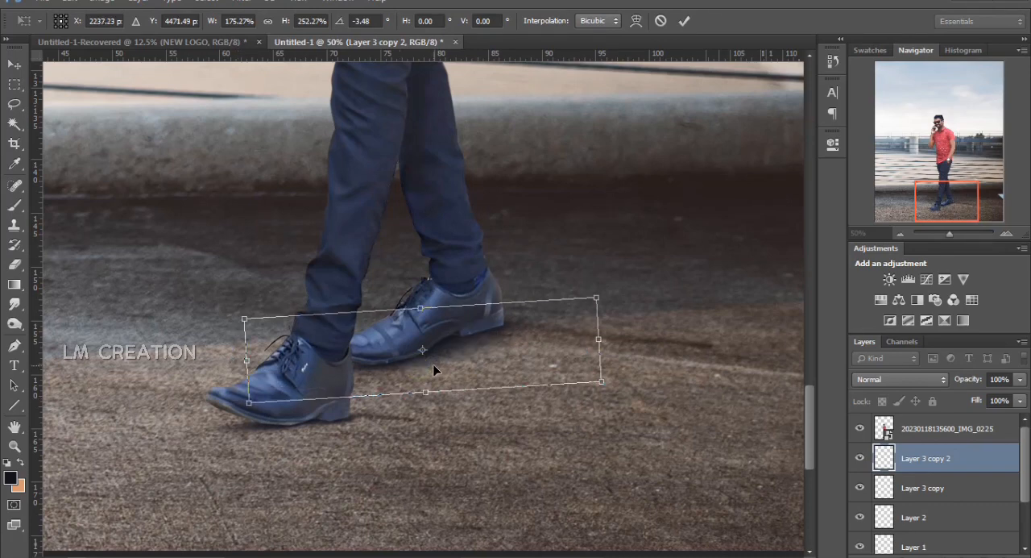
pyautogui.press('e')
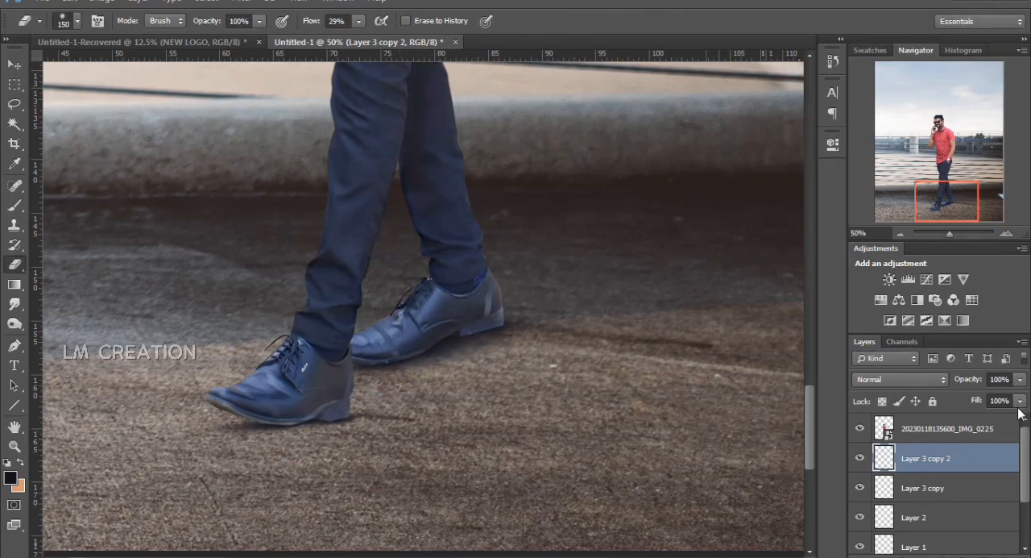
pyautogui.click(1020, 400)
pyautogui.moveTo(1020, 416); pyautogui.dragTo(992, 423)
# Add an empty layer above the man's cut-out layer and clip it to that layer
pyautogui.click(916, 443)
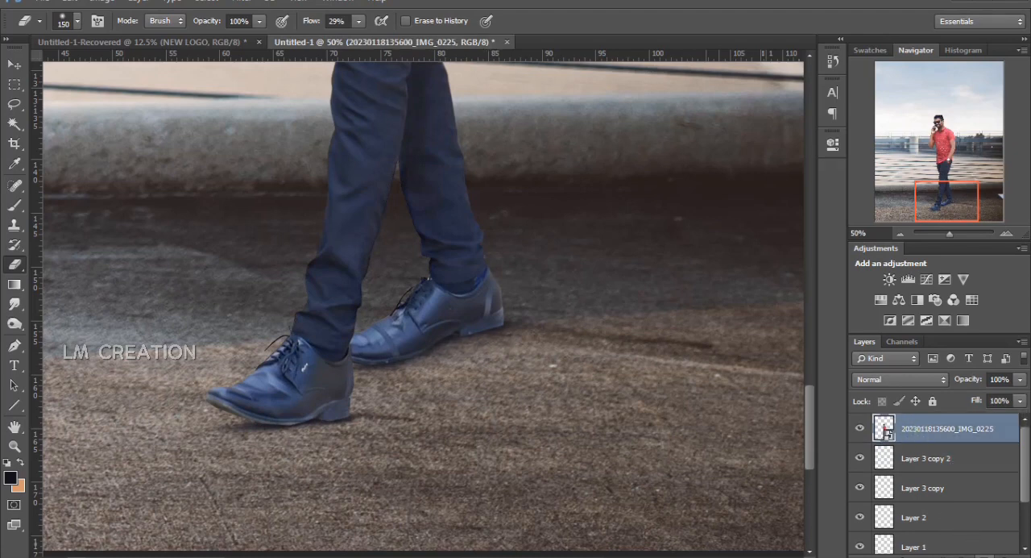
pyautogui.click(985, 556)
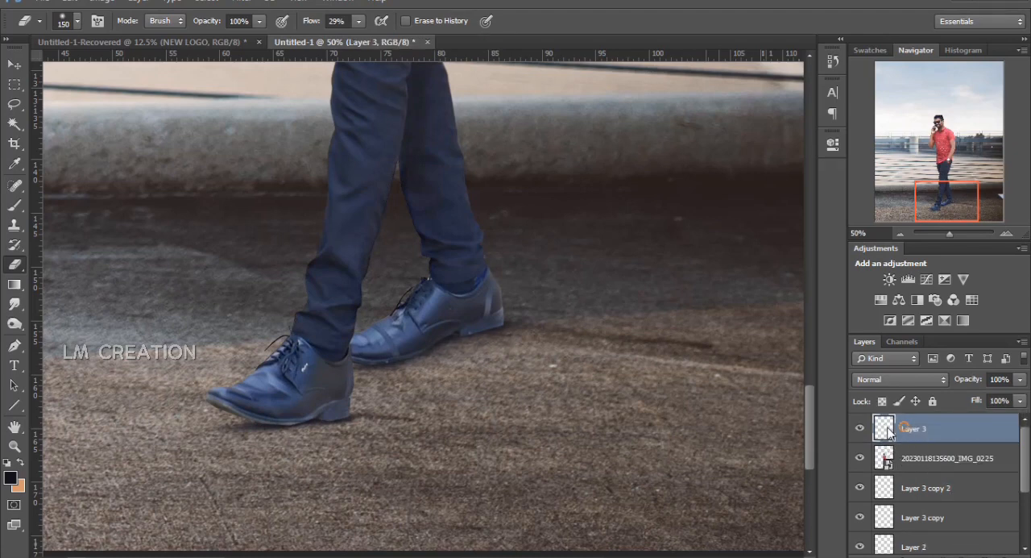
pyautogui.rightClick(902, 429)
pyautogui.click(638, 288)
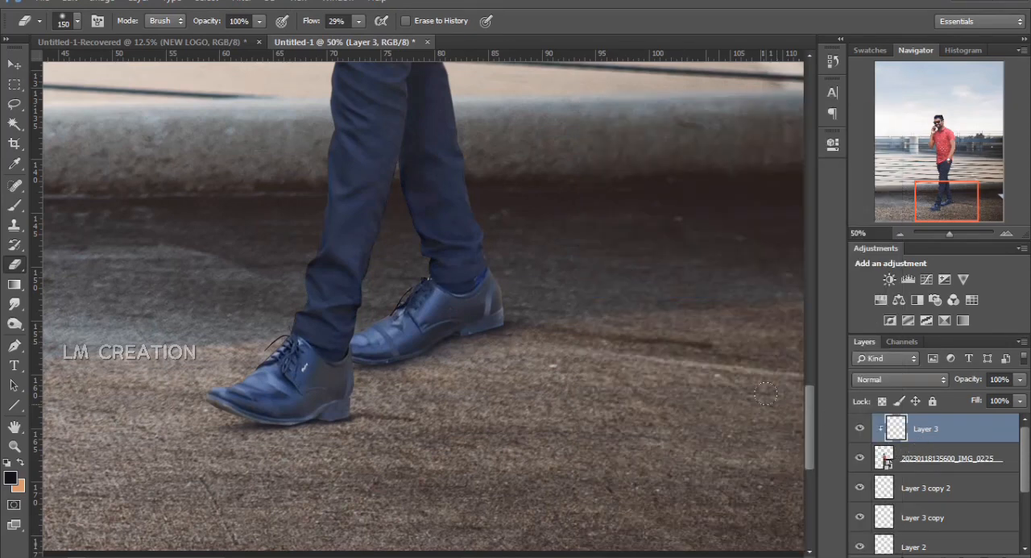
pyautogui.scroll(-3, 766, 393)
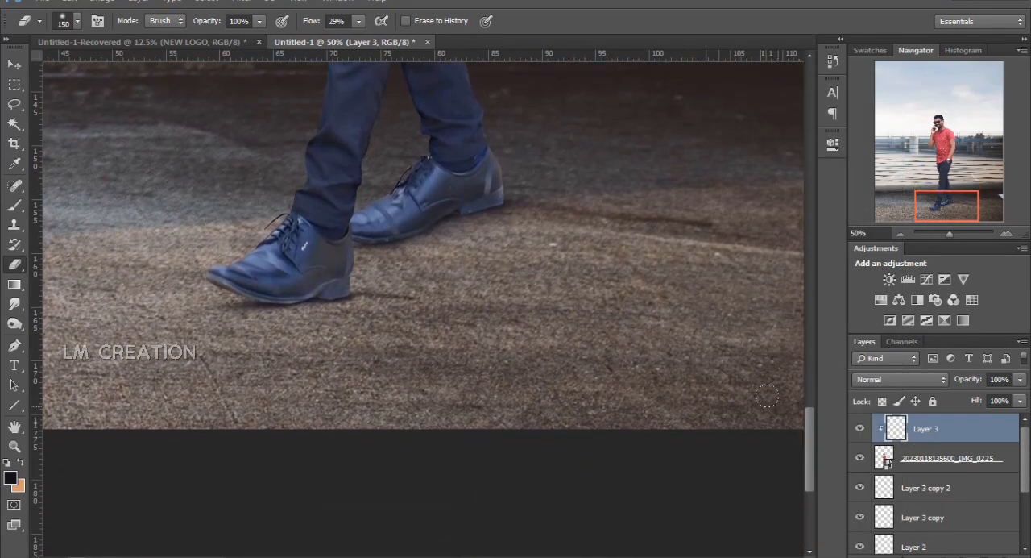
pyautogui.scroll(-3, 767, 395)
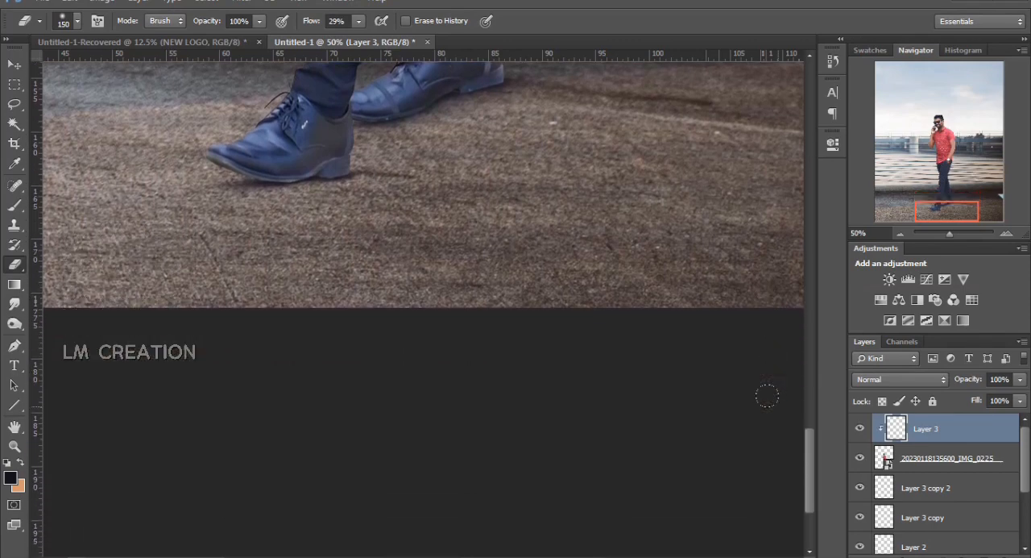
pyautogui.scroll(-1, 766, 396)
pyautogui.scroll(5, 767, 396)
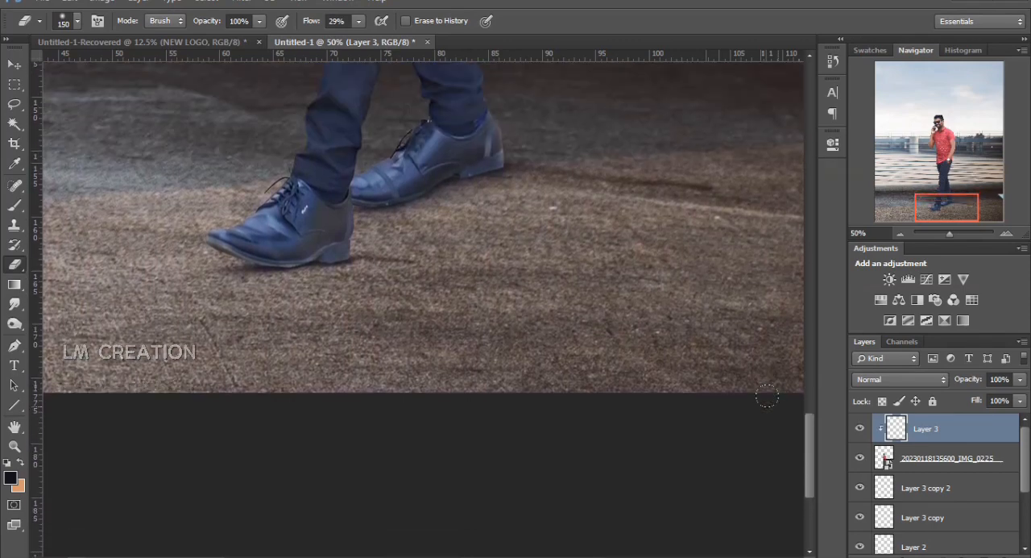
pyautogui.scroll(-1, 767, 395)
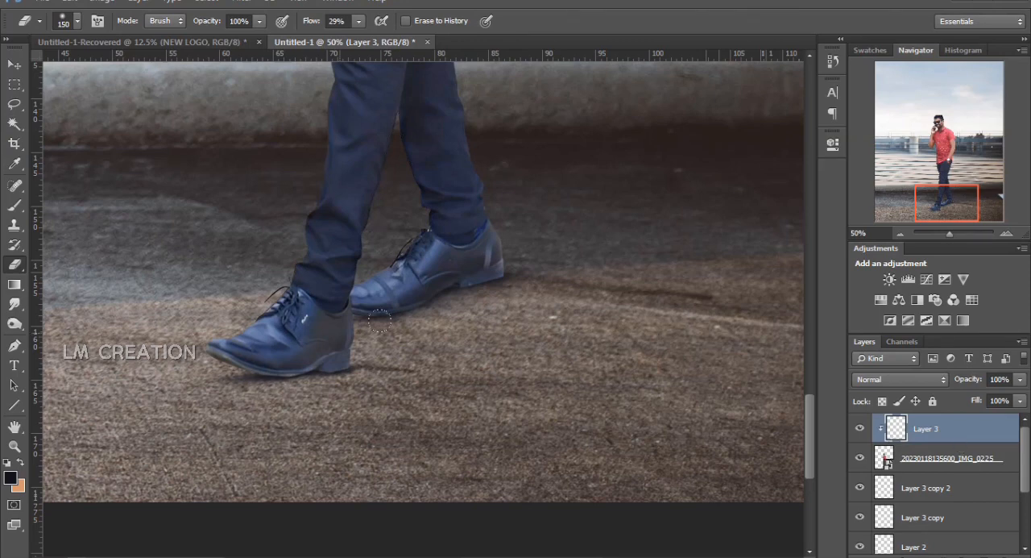
# Switch to the Brush tool and rotate its flattened tip to a steep diagonal angle
pyautogui.rightClick(464, 333)
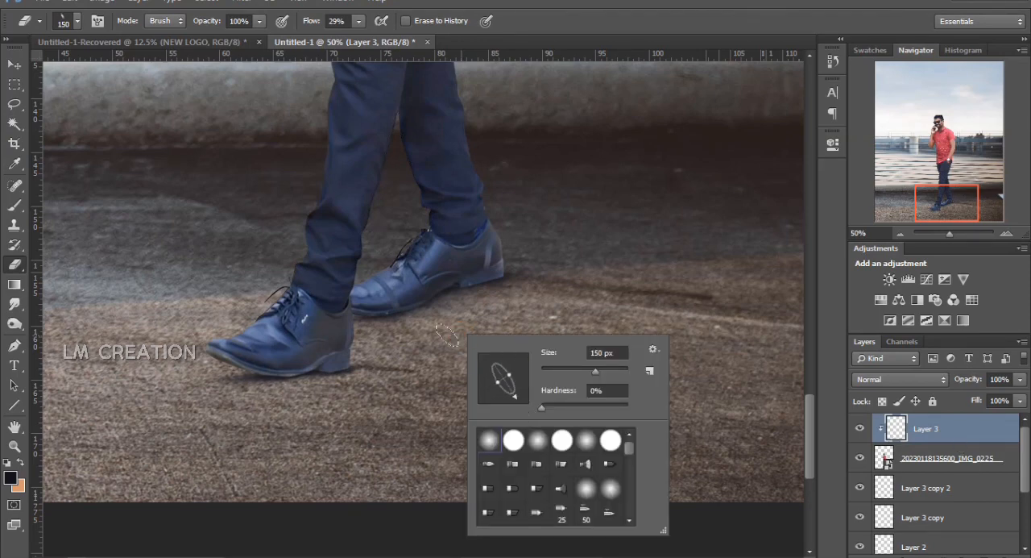
pyautogui.click(512, 277)
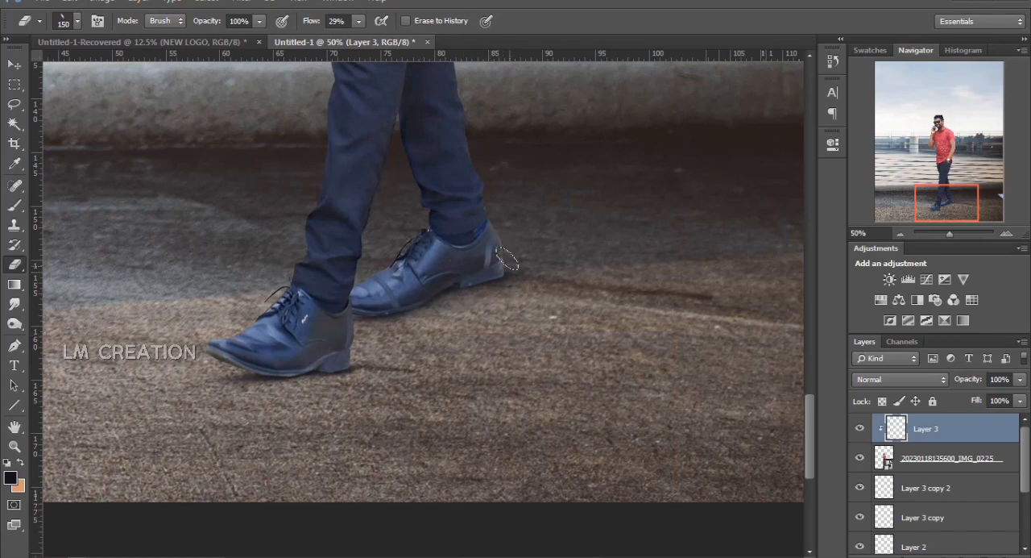
pyautogui.click(14, 205)
pyautogui.rightClick(411, 298)
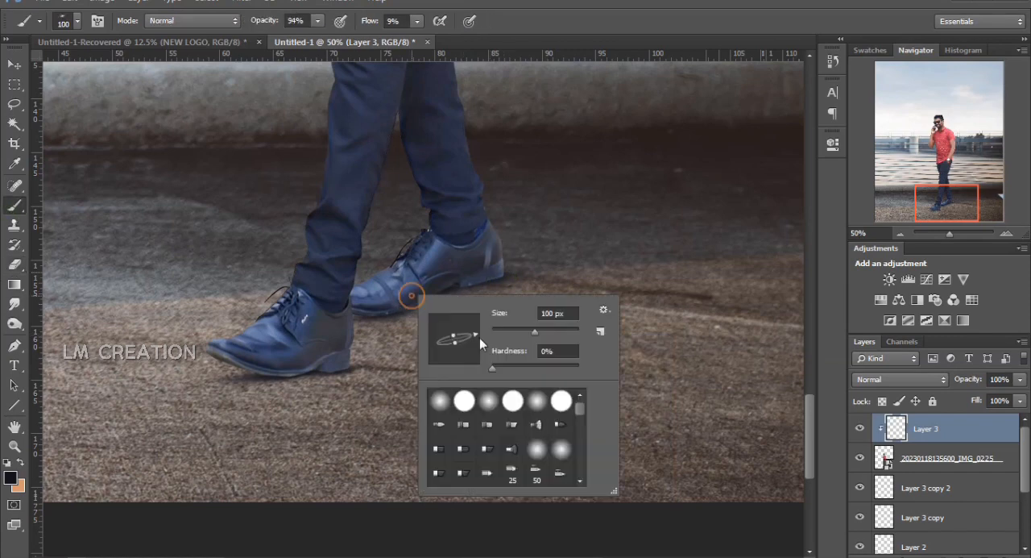
pyautogui.click(415, 362)
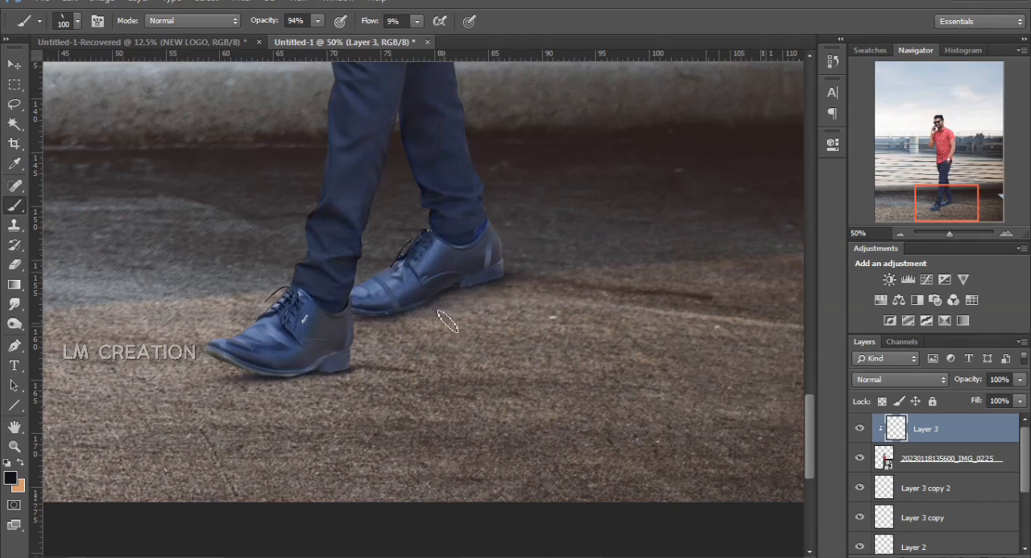
# Enlarge the brush to 175 px and shade the rear shoe's heel on the clipped layer
pyautogui.press(']')
pyautogui.press(']')
pyautogui.press(']')
pyautogui.moveTo(505, 284)
pyautogui.mouseDown()
pyautogui.moveTo(442, 293)
pyautogui.moveTo(512, 288)
pyautogui.moveTo(493, 294)
pyautogui.mouseUp()
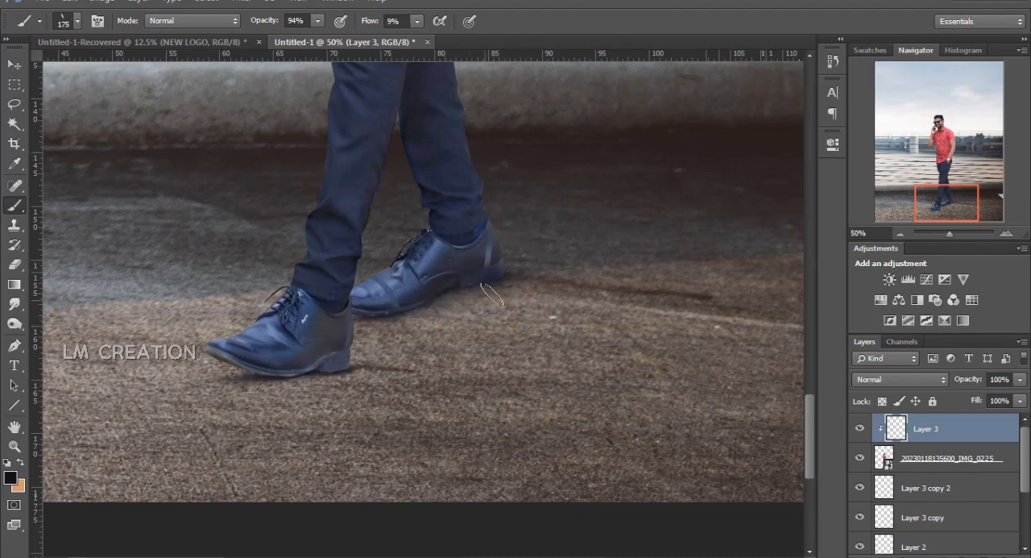
# Set the foreground color to pure black (000000) and darken the rear shoe's heel and sole edge
pyautogui.click(13, 480)
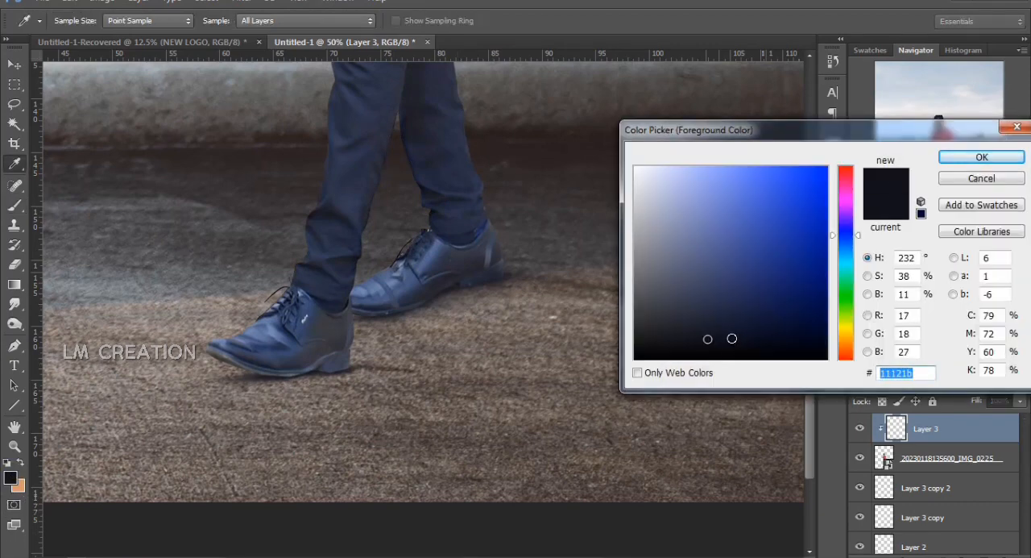
pyautogui.moveTo(731, 339); pyautogui.dragTo(729, 380)
pyautogui.click(981, 156)
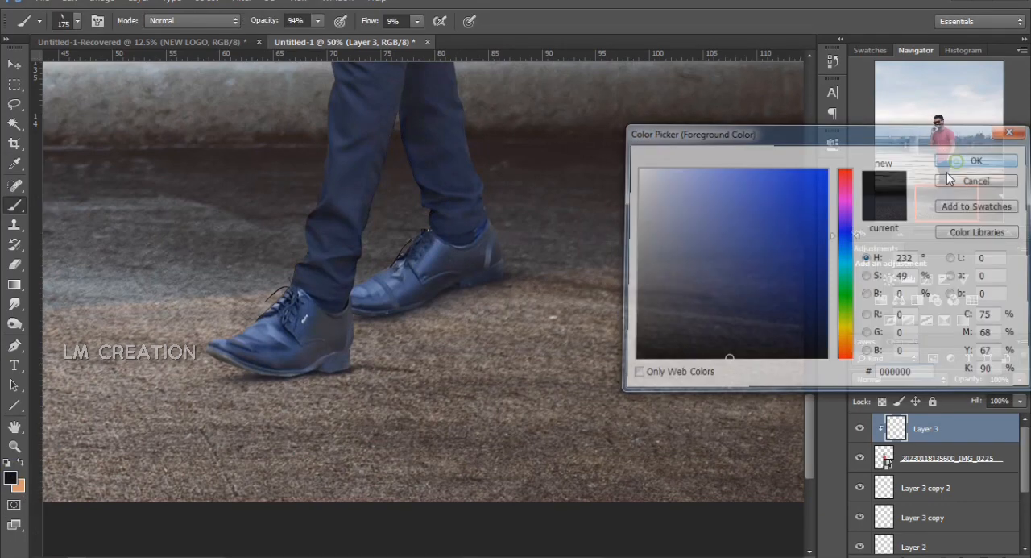
pyautogui.moveTo(512, 280)
pyautogui.mouseDown()
pyautogui.moveTo(493, 312)
pyautogui.moveTo(429, 302)
pyautogui.moveTo(444, 300)
pyautogui.moveTo(381, 329)
pyautogui.moveTo(363, 320)
pyautogui.moveTo(444, 316)
pyautogui.moveTo(355, 318)
pyautogui.moveTo(470, 303)
pyautogui.moveTo(380, 325)
pyautogui.moveTo(465, 291)
pyautogui.moveTo(457, 307)
pyautogui.moveTo(533, 254)
pyautogui.mouseUp()
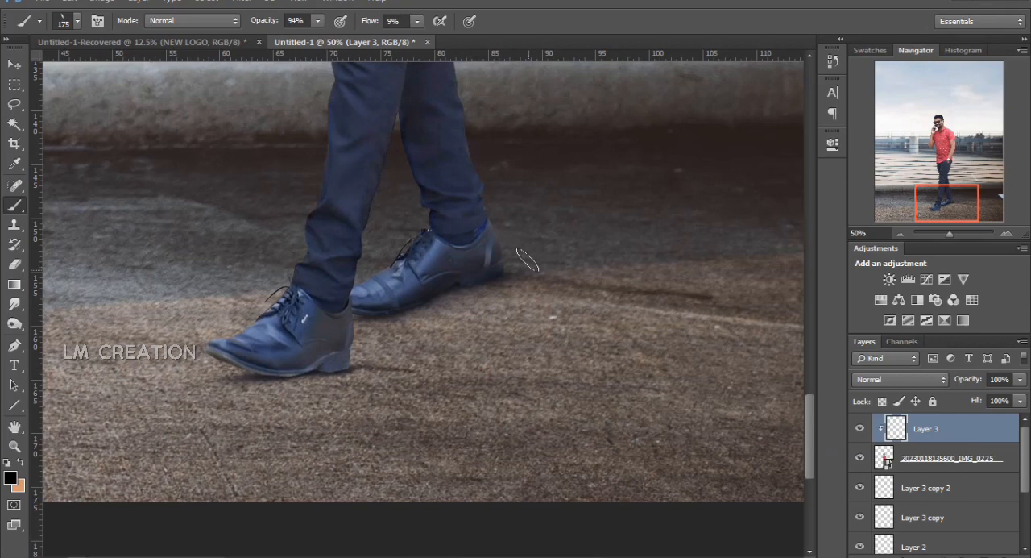
# Paint black shading over the front shoe's heel and along its sole
pyautogui.moveTo(366, 367)
pyautogui.mouseDown()
pyautogui.moveTo(365, 382)
pyautogui.moveTo(360, 322)
pyautogui.moveTo(355, 344)
pyautogui.moveTo(290, 389)
pyautogui.moveTo(277, 375)
pyautogui.moveTo(344, 368)
pyautogui.moveTo(307, 393)
pyautogui.moveTo(252, 369)
pyautogui.mouseUp()
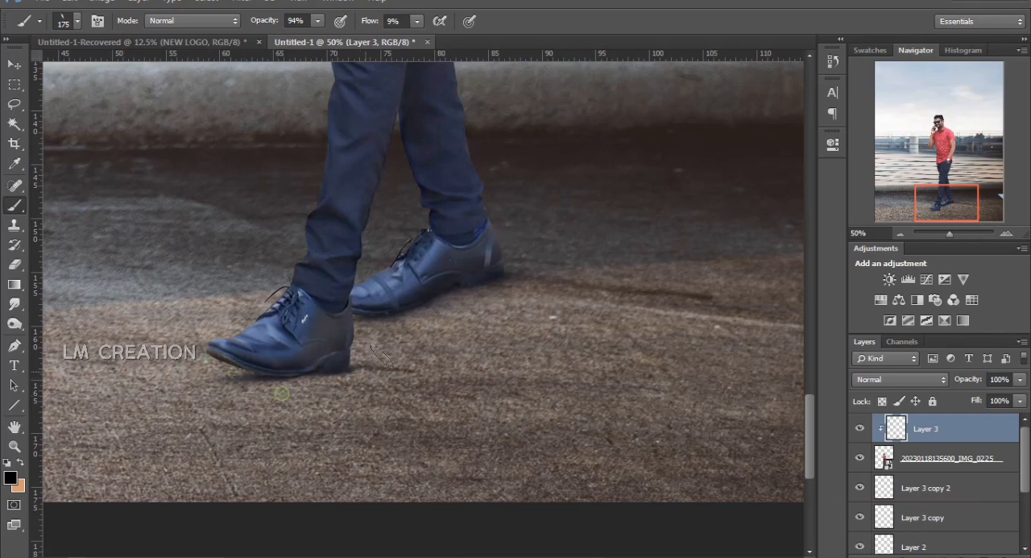
pyautogui.moveTo(366, 340)
pyautogui.mouseDown()
pyautogui.moveTo(358, 403)
pyautogui.moveTo(318, 375)
pyautogui.moveTo(344, 374)
pyautogui.moveTo(196, 369)
pyautogui.moveTo(243, 376)
pyautogui.mouseUp()
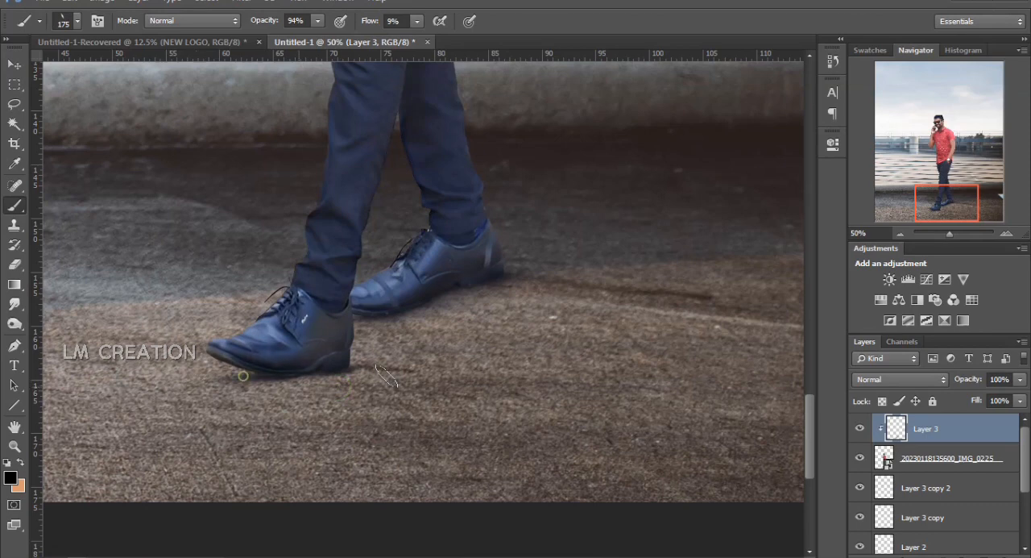
pyautogui.moveTo(369, 322)
pyautogui.mouseDown()
pyautogui.moveTo(464, 300)
pyautogui.moveTo(429, 297)
pyautogui.moveTo(549, 211)
pyautogui.mouseUp()
# Reshape the brush tip into a rounder, tilted ellipse and enlarge it to 250 px for shading the trouser legs
pyautogui.hotkey('ctrl', '-')
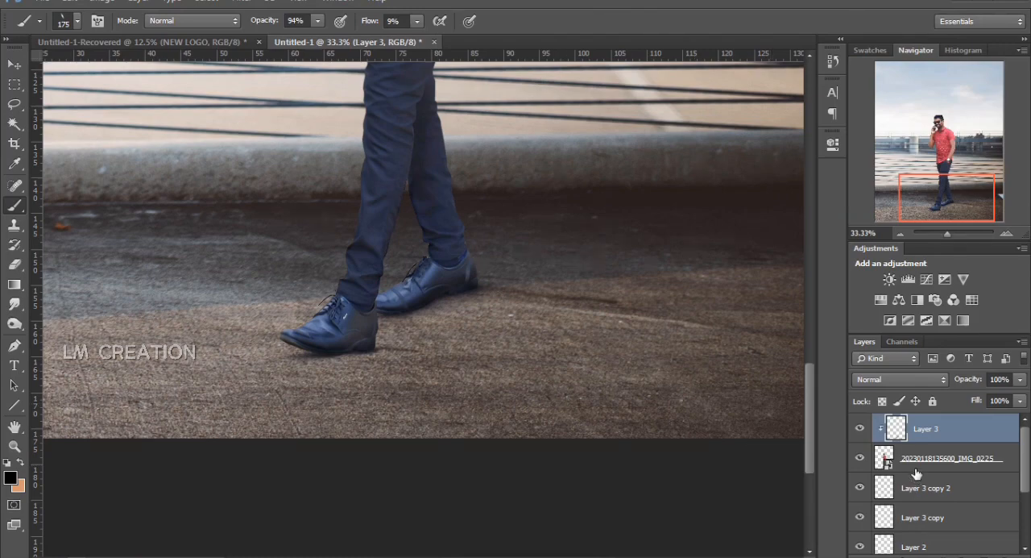
pyautogui.hotkey('ctrl', '-')
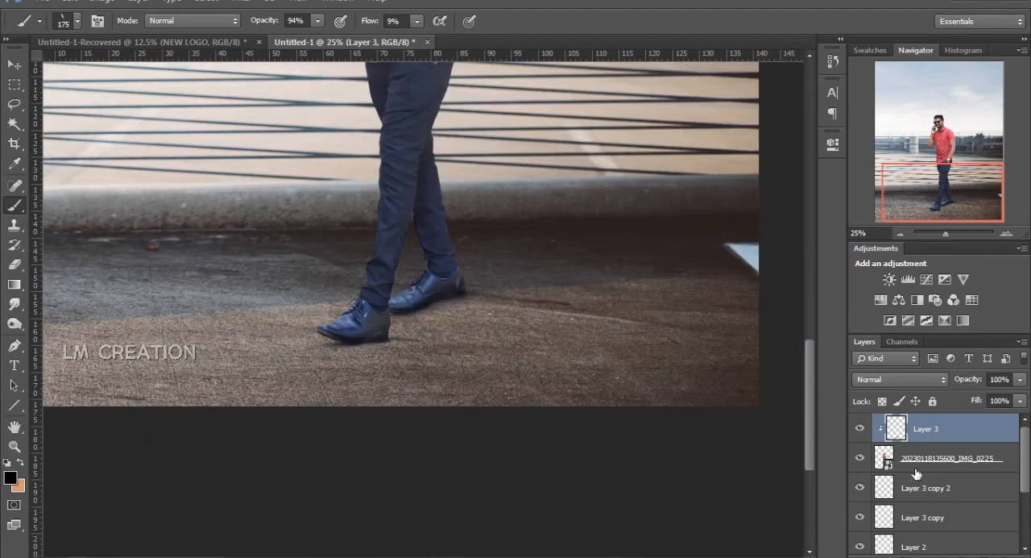
pyautogui.moveTo(494, 331); pyautogui.dragTo(489, 405)
pyautogui.moveTo(420, 333); pyautogui.dragTo(387, 435)
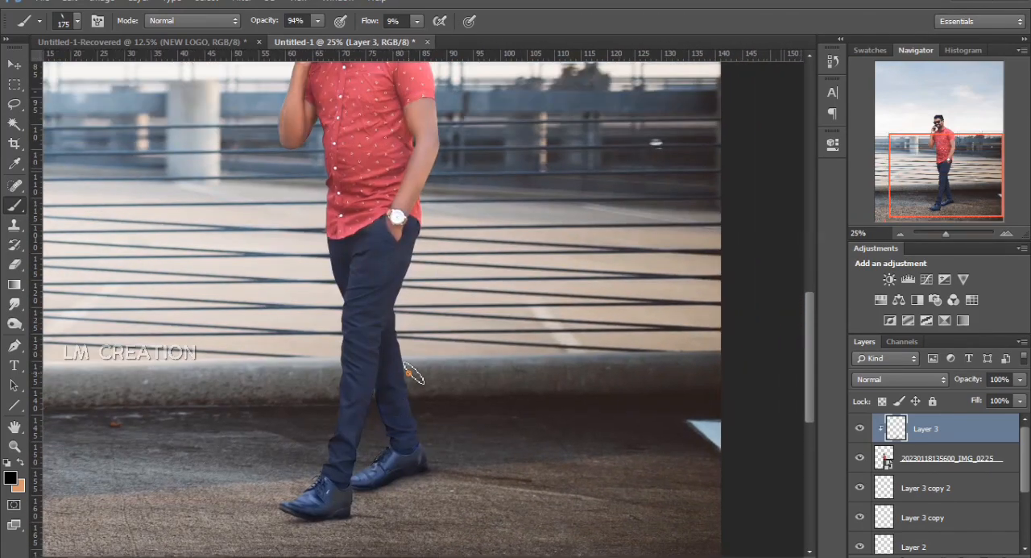
pyautogui.rightClick(414, 371)
pyautogui.moveTo(447, 405); pyautogui.dragTo(443, 408)
pyautogui.click(449, 319)
pyautogui.rightClick(454, 312)
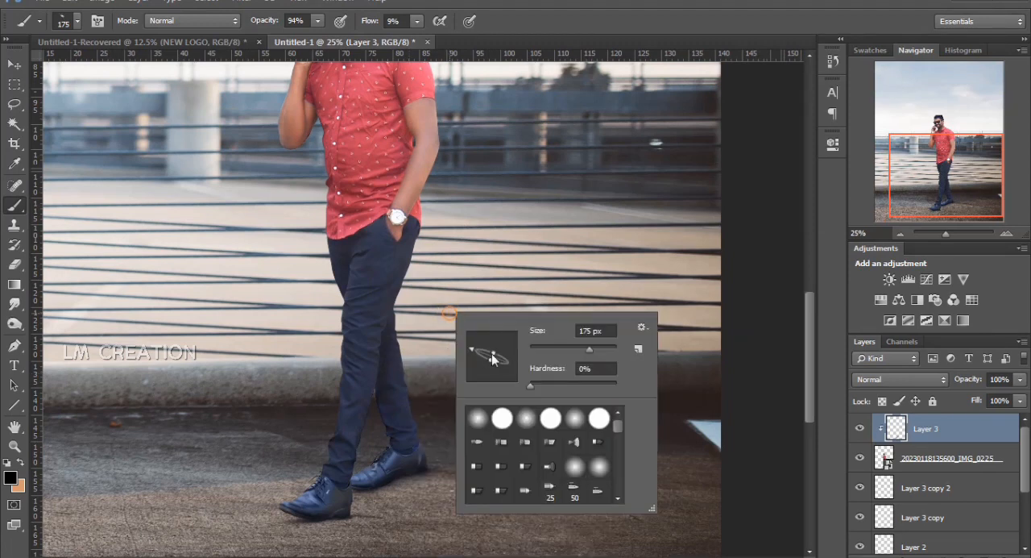
pyautogui.click(523, 366)
pyautogui.moveTo(523, 366); pyautogui.dragTo(517, 342)
pyautogui.click(441, 293)
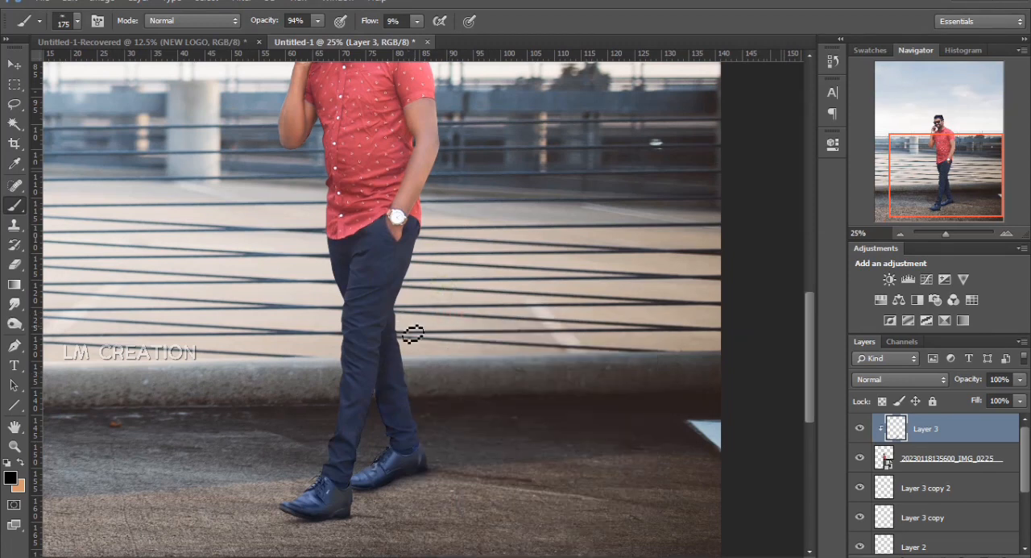
pyautogui.press(']')
pyautogui.press(']')
pyautogui.press(']')
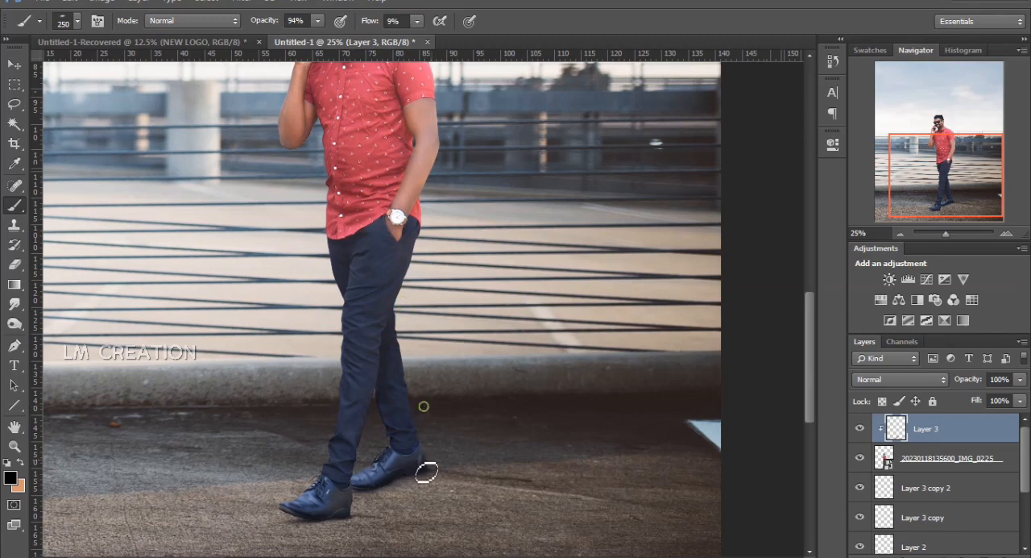
pyautogui.press('p')
pyautogui.moveTo(359, 406); pyautogui.dragTo(346, 467)
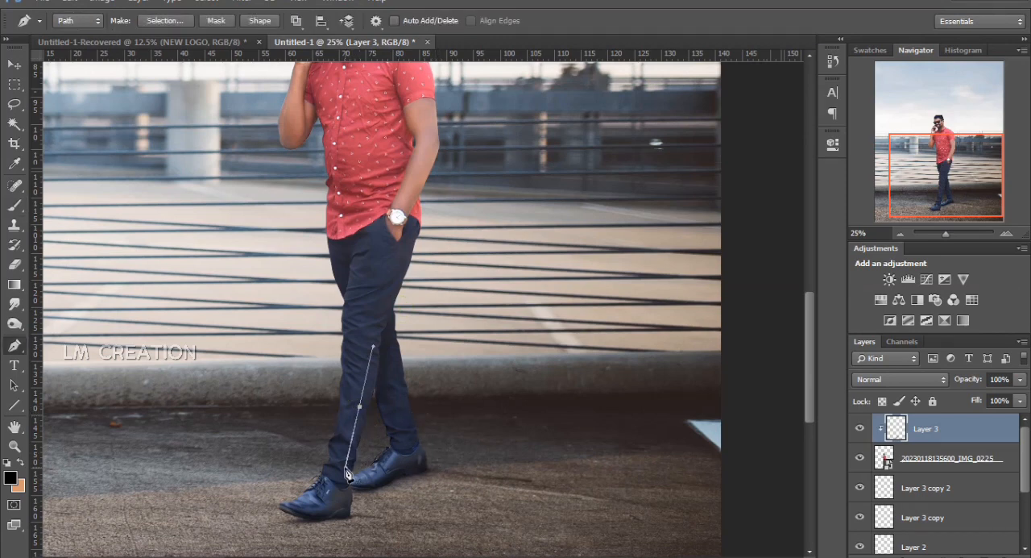
pyautogui.press('BackSpace')
pyautogui.press('BackSpace')
# Brush soft black shading down the lower part of the front trouser leg to the ankle
pyautogui.press('b')
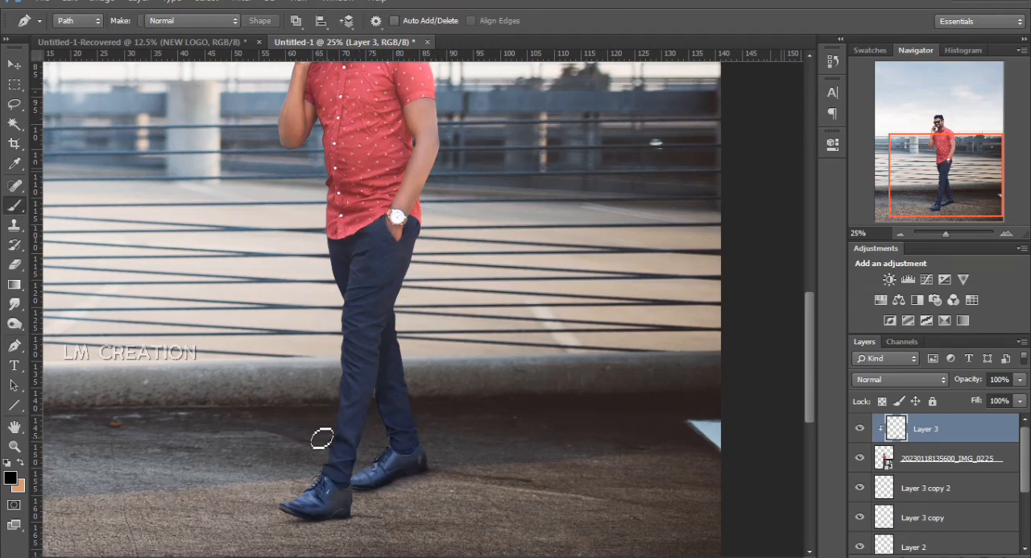
pyautogui.moveTo(364, 402); pyautogui.dragTo(338, 484)
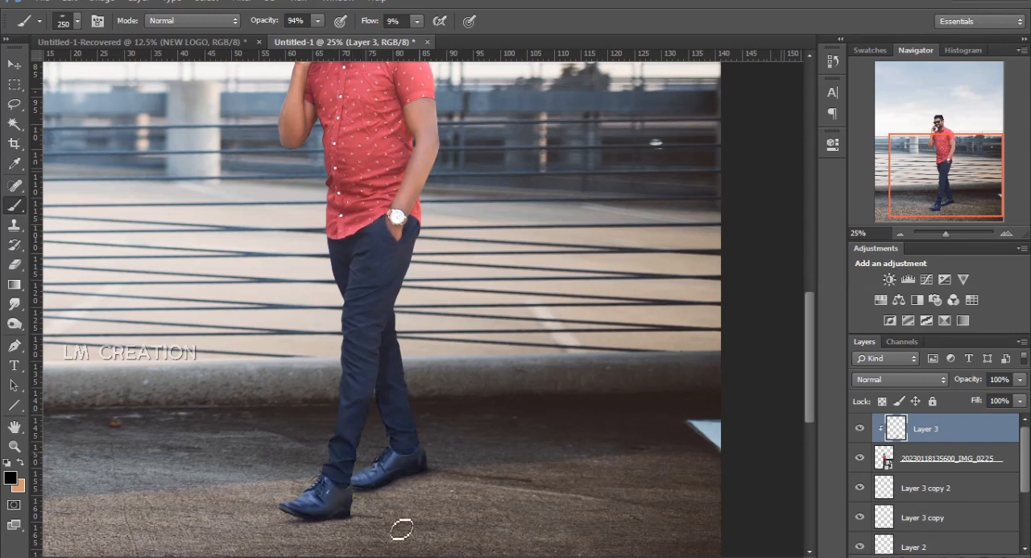
pyautogui.hotkey('ctrl', '-')
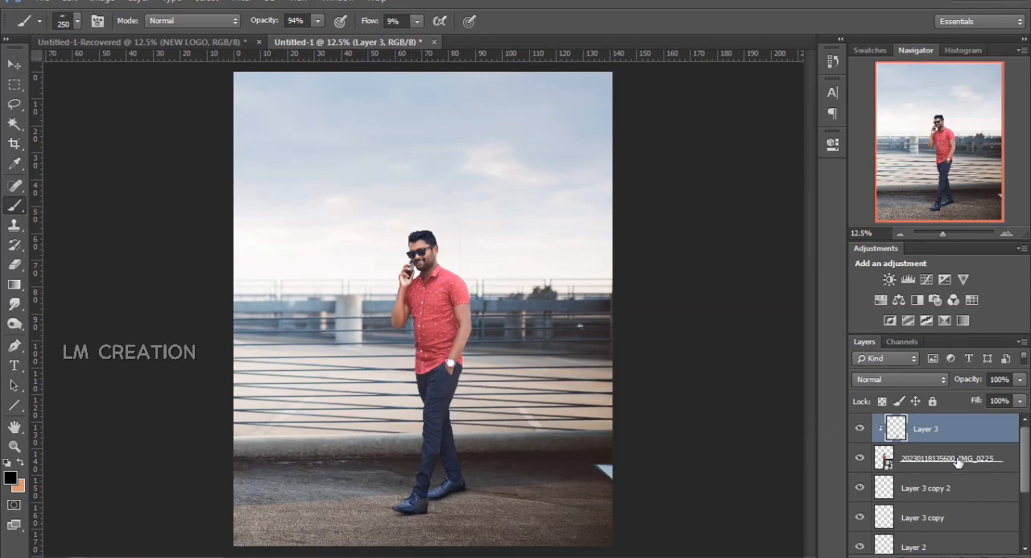
# Group Layer 3 copy 2, Layer 3 copy, Layer 2 and Layer 1, leaving out the clipped shading, man and background photo
pyautogui.click(942, 474)
pyautogui.click(937, 488)
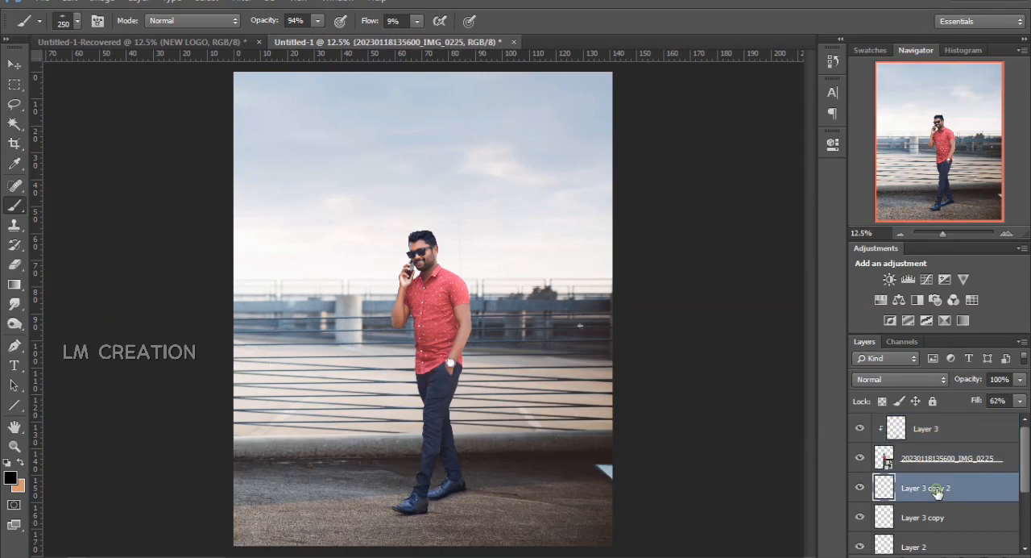
pyautogui.hotkey('ctrl', 'alt', 'a')
pyautogui.keyDown('ctrl'); pyautogui.click(940, 472); pyautogui.keyUp('ctrl')
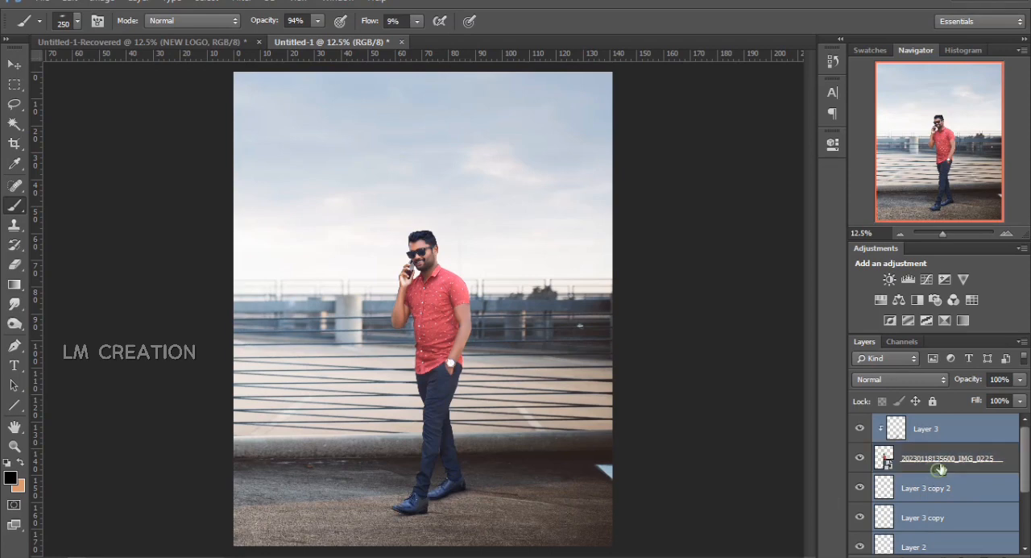
pyautogui.keyDown('ctrl'); pyautogui.click(941, 428); pyautogui.keyUp('ctrl')
pyautogui.scroll(-3, 943, 465)
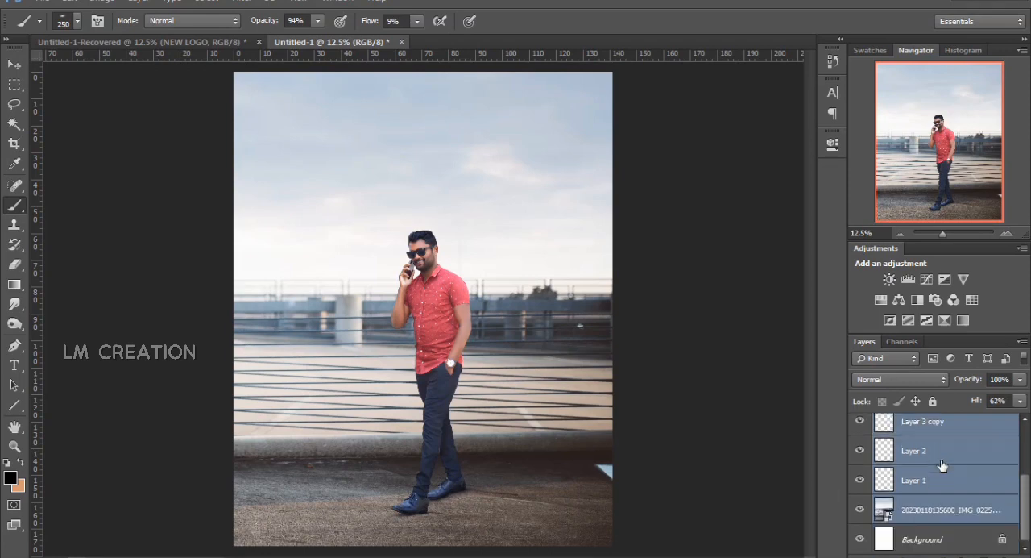
pyautogui.keyDown('ctrl'); pyautogui.click(937, 509); pyautogui.keyUp('ctrl')
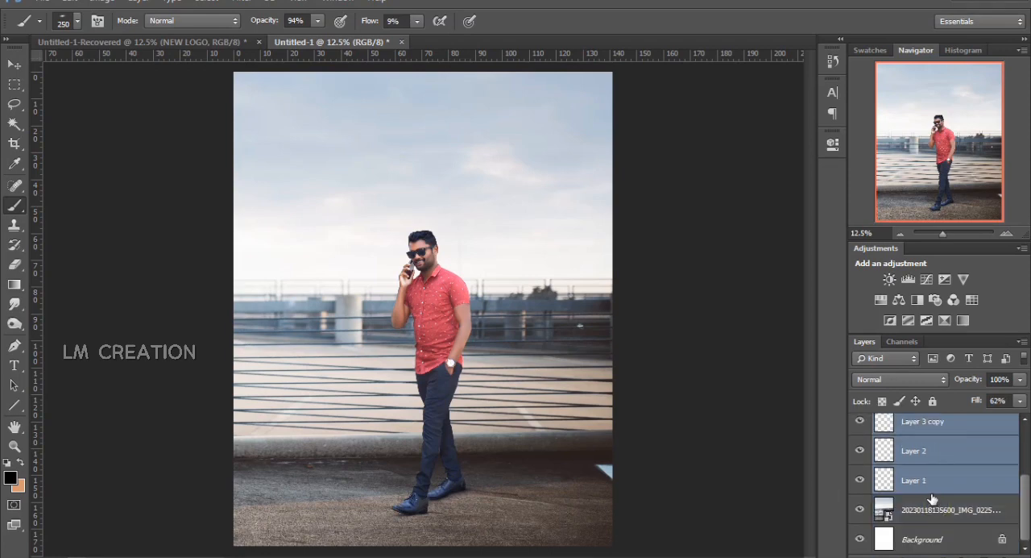
pyautogui.hotkey('ctrl', 'g')
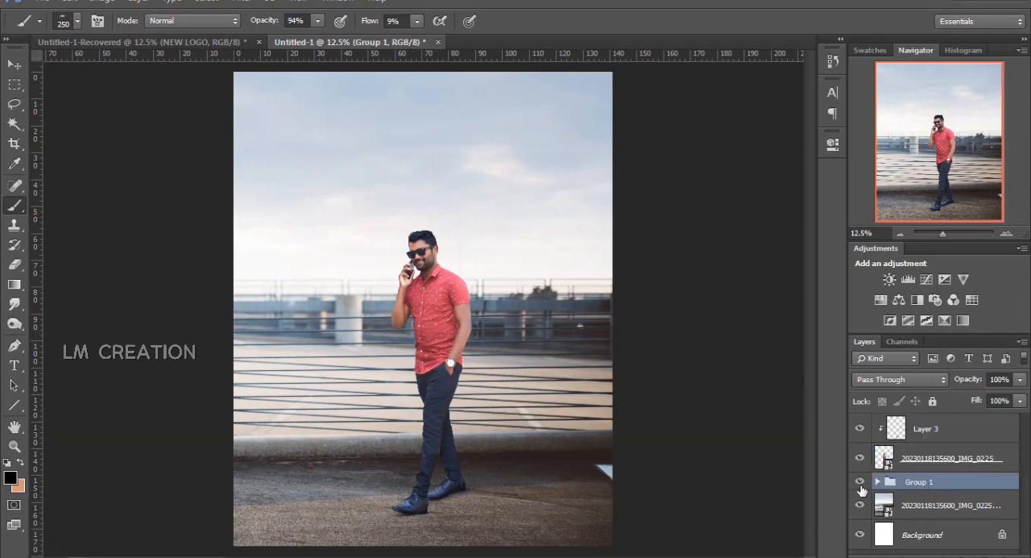
# Compare the shoes with and without the grouped contact shadows, both at full view and close up
pyautogui.click(860, 483)
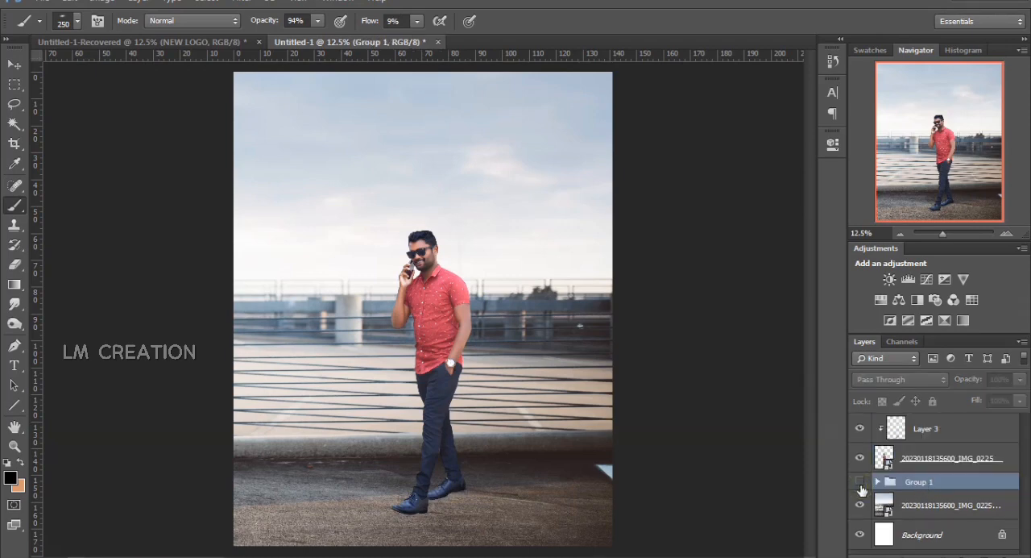
pyautogui.click(860, 486)
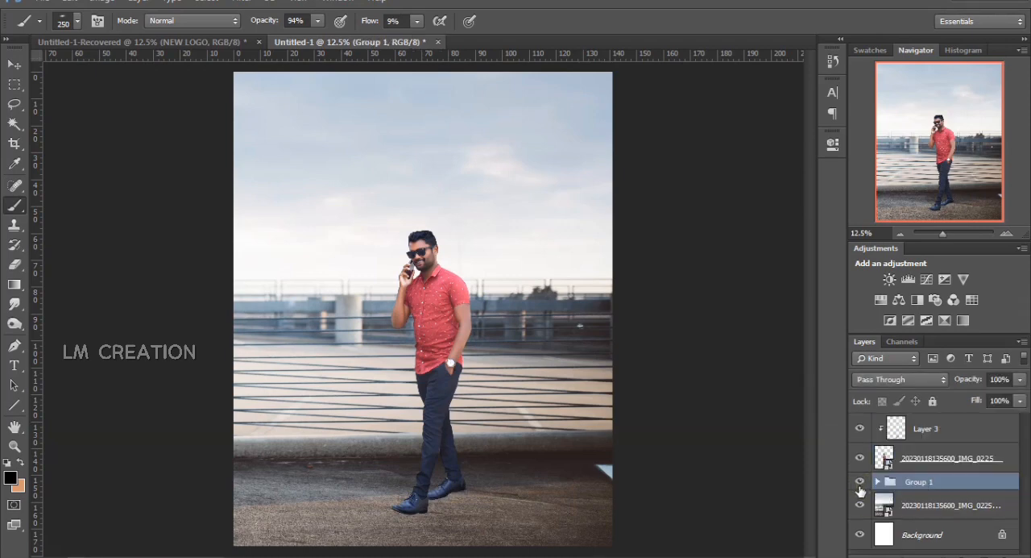
pyautogui.click(952, 234)
pyautogui.click(943, 207)
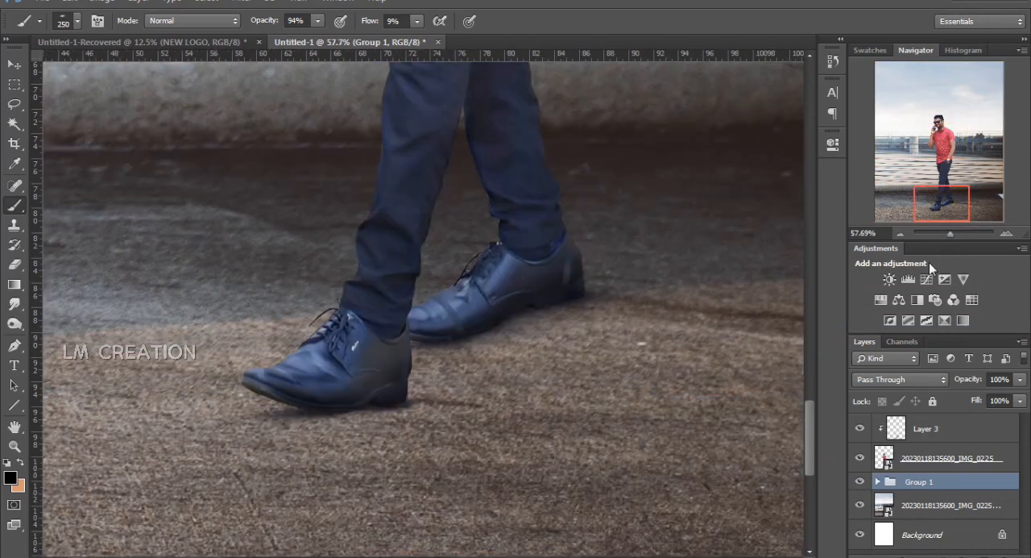
pyautogui.click(869, 482)
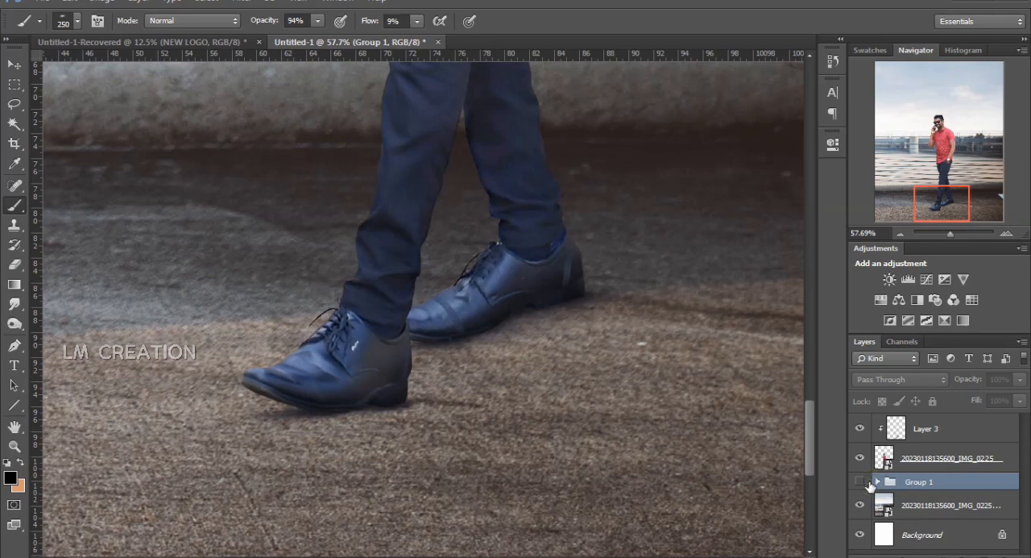
pyautogui.click(859, 481)
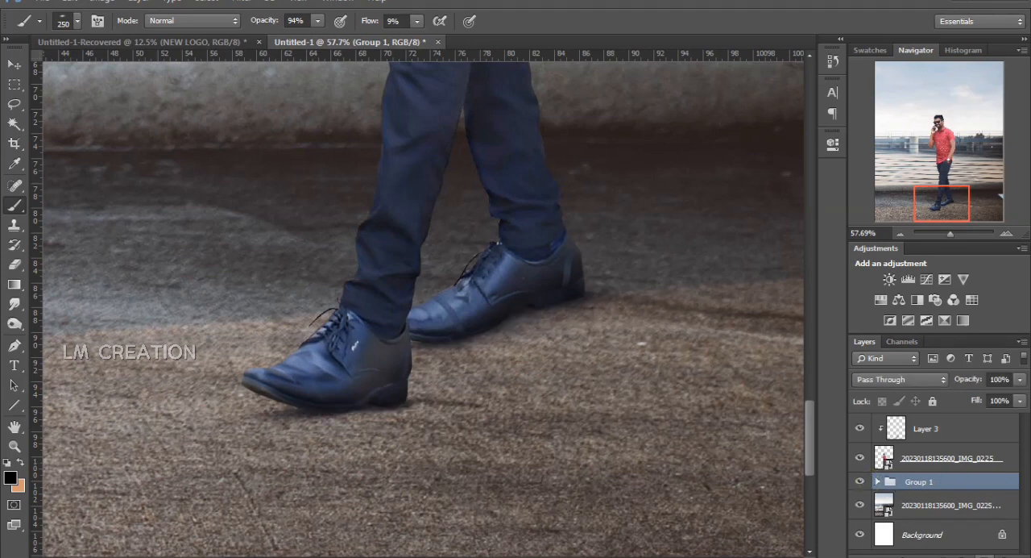
# Create a new layer above the shadow group and paint a soft black dab on the ground behind the front shoe
pyautogui.hotkey('ctrl', 'shift', 'alt', 'n')
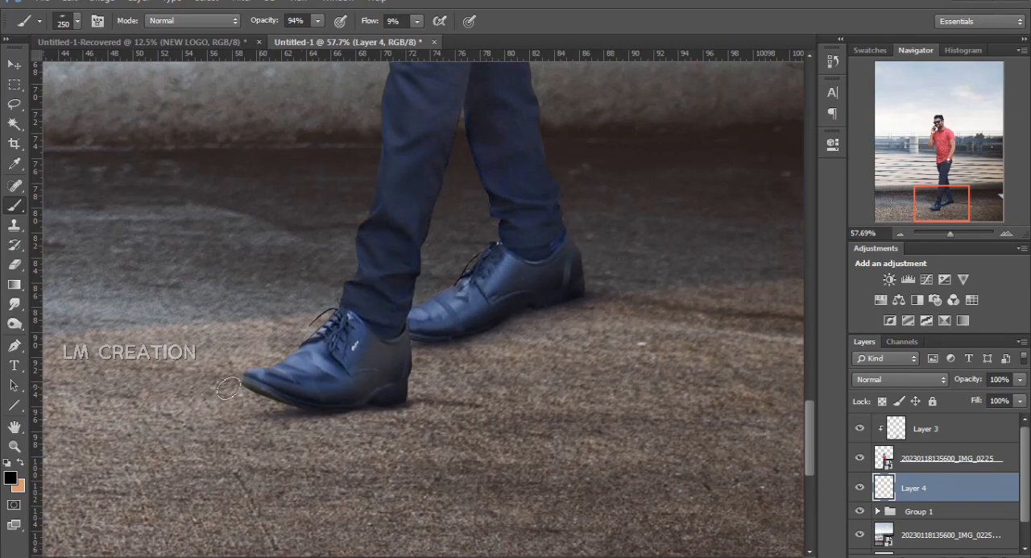
pyautogui.hotkey('ctrl', '-')
pyautogui.hotkey('ctrl', '-')
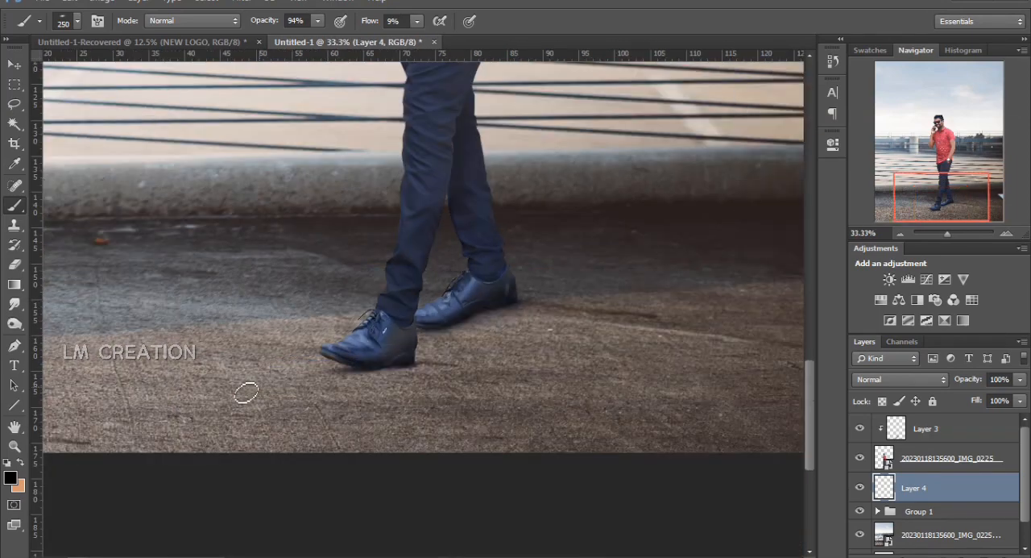
pyautogui.hotkey('ctrl', '-')
pyautogui.hotkey('ctrl', '-')
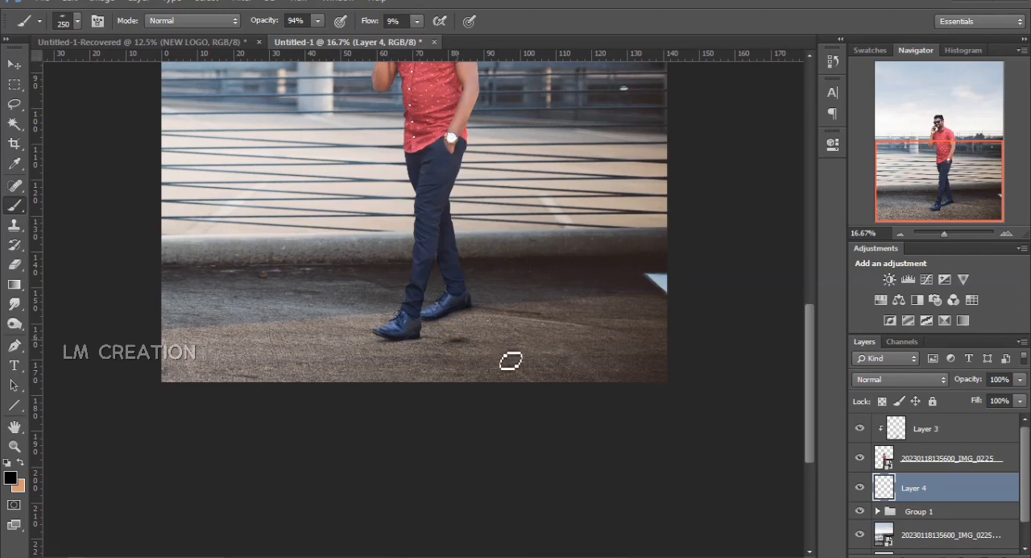
# Stretch the black dab to about 719% width and 335% height, and move it across the ground behind the shoes
pyautogui.hotkey('ctrl', 't')
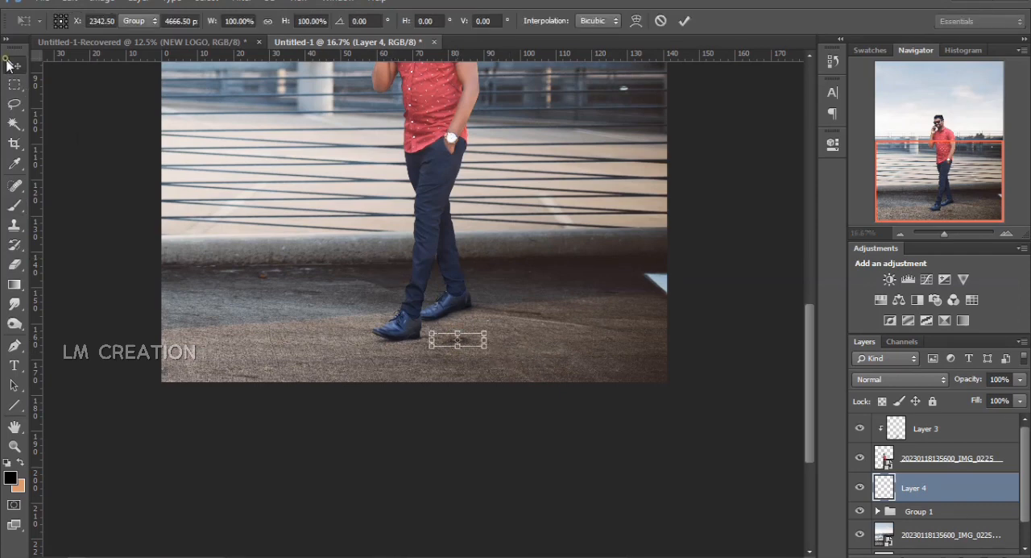
pyautogui.press('Return')
pyautogui.hotkey('ctrl', 't')
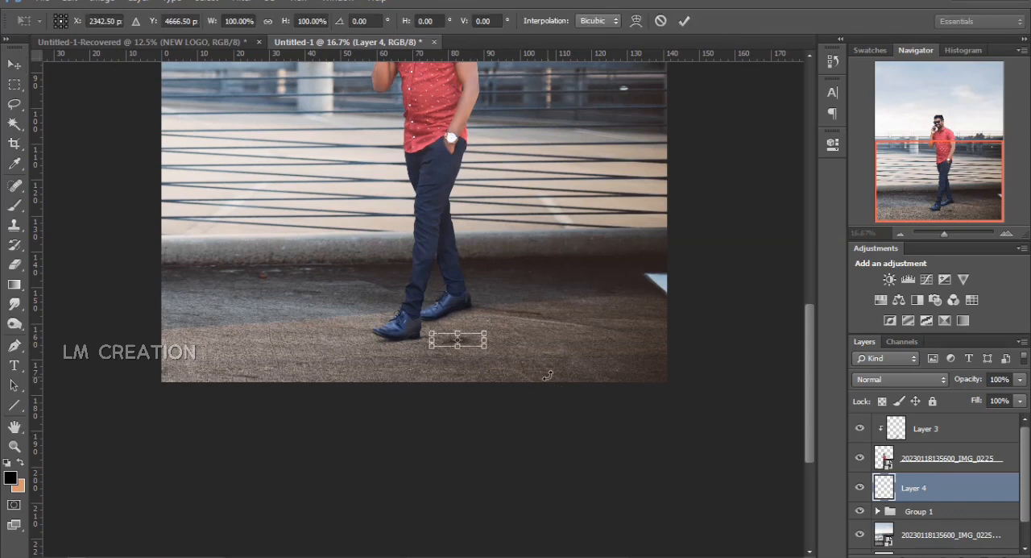
pyautogui.moveTo(488, 332); pyautogui.dragTo(789, 312)
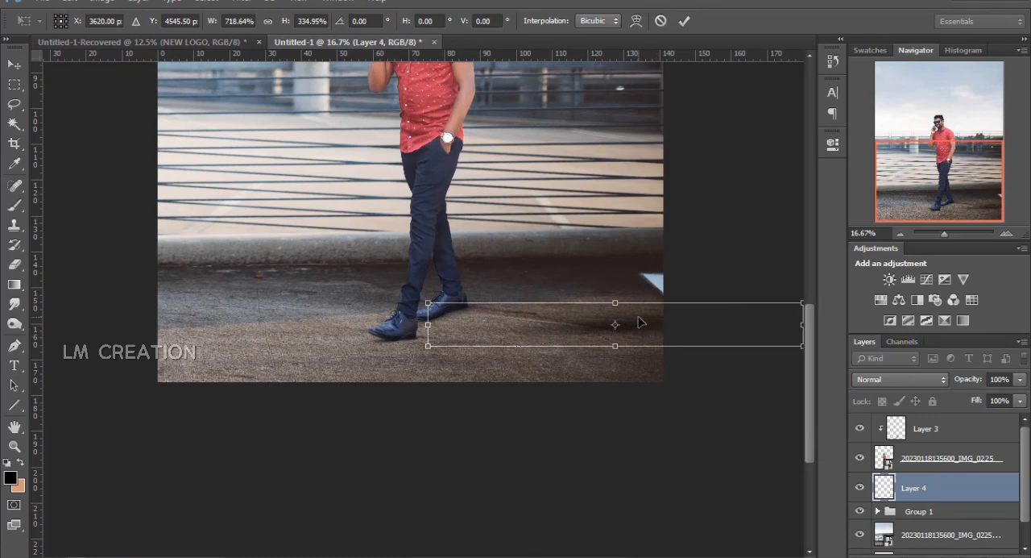
pyautogui.press('Return')
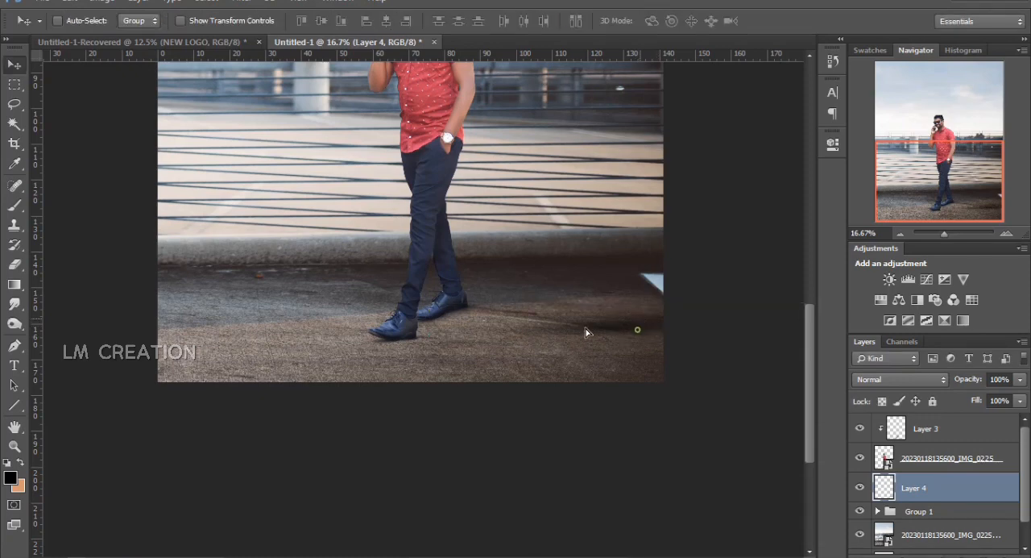
pyautogui.moveTo(586, 329); pyautogui.dragTo(514, 327)
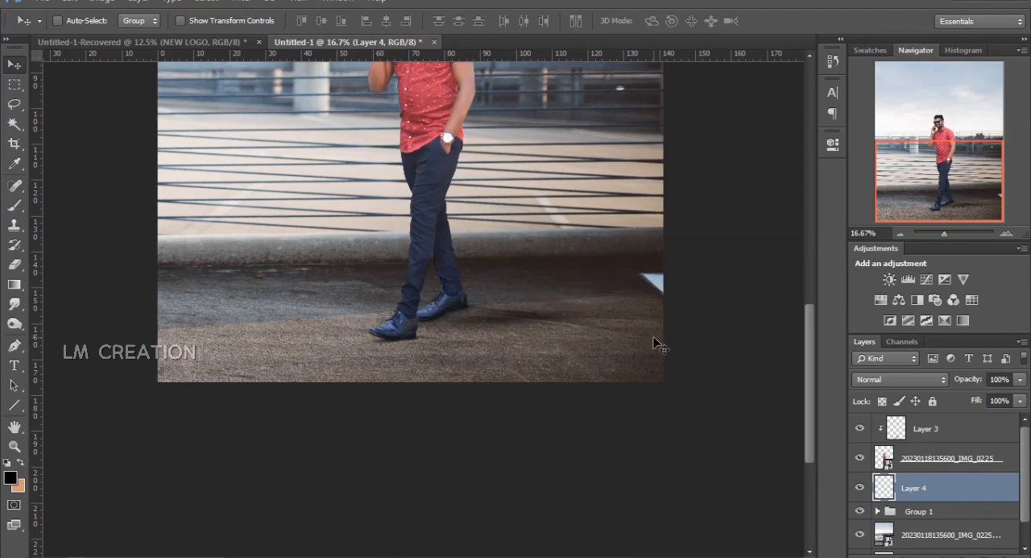
# Enlarge the stretched ground shadow to about 105% width and 109% height and reposition it behind the man's shoes
pyautogui.hotkey('ctrl', '-')
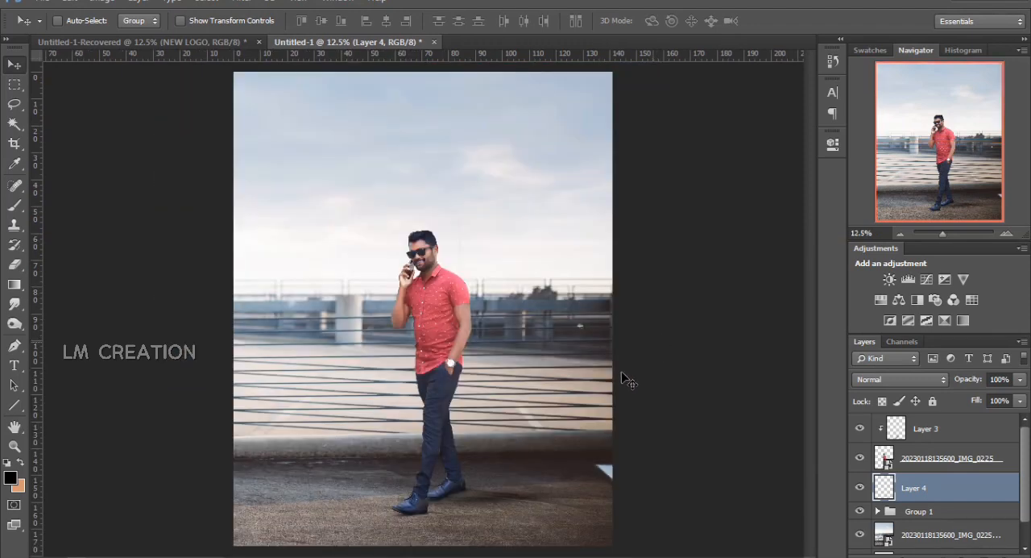
pyautogui.hotkey('ctrl', 't')
pyautogui.moveTo(339, 517); pyautogui.dragTo(222, 543)
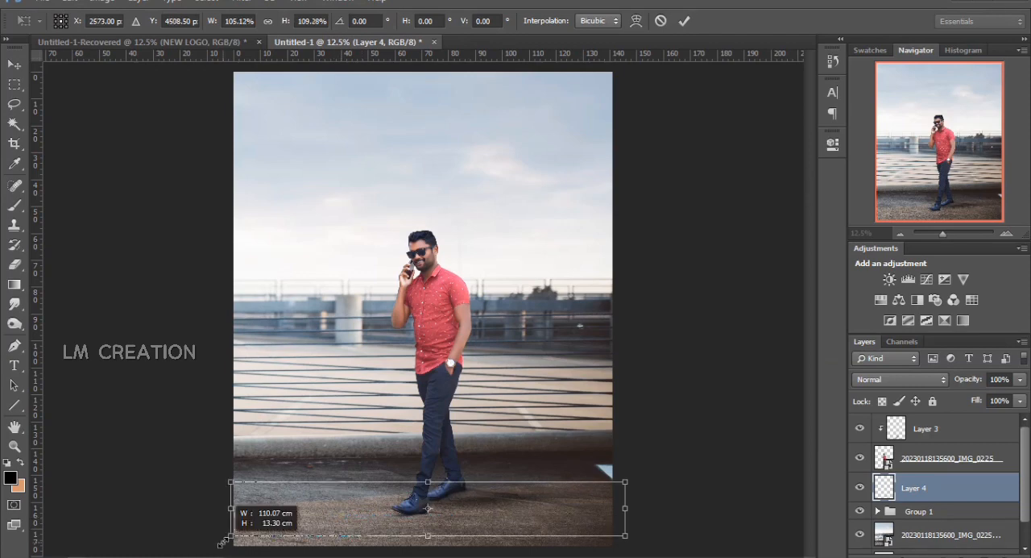
pyautogui.press('Return')
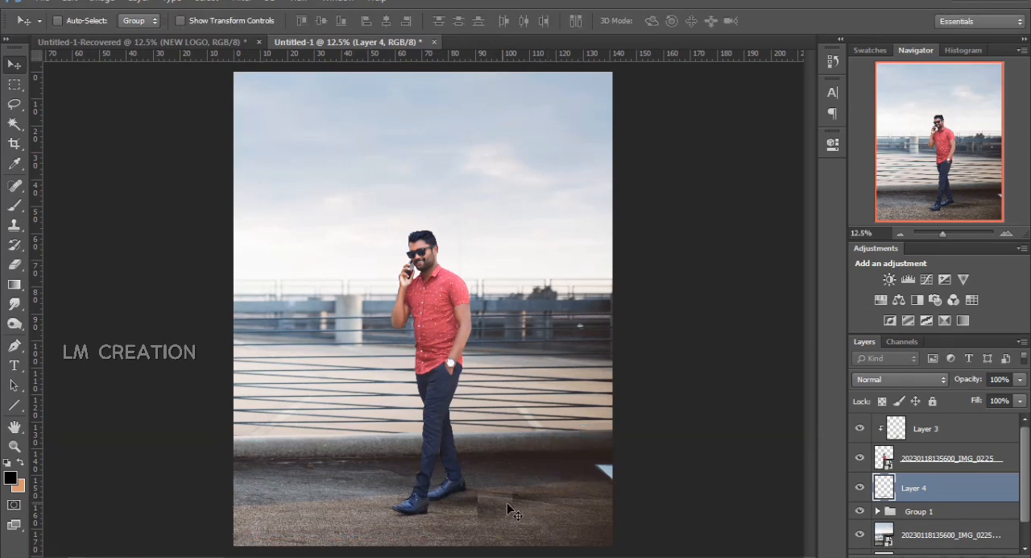
pyautogui.moveTo(493, 506); pyautogui.dragTo(540, 500)
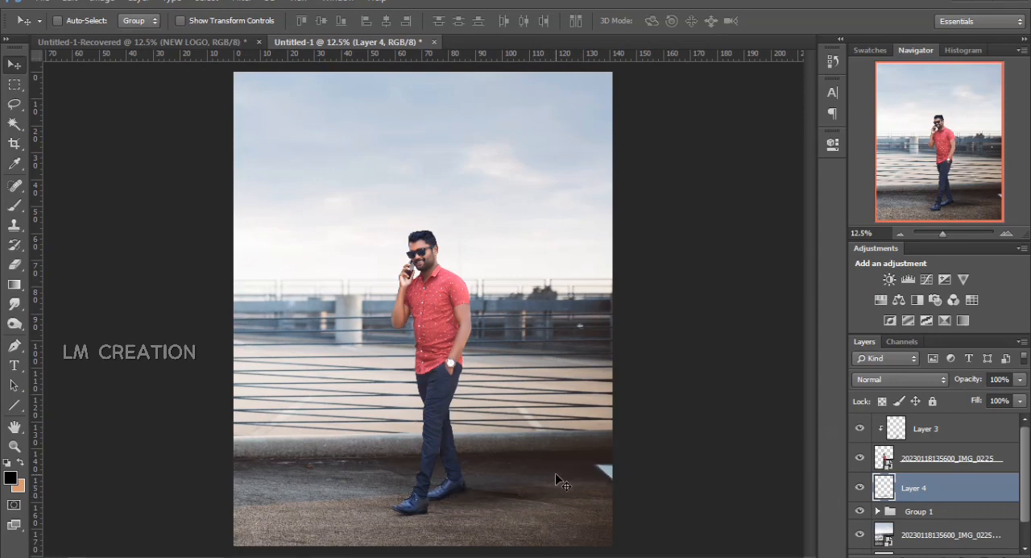
# Rotate the ground shadow by about -3.35° so it slopes upward away from the man's feet
pyautogui.hotkey('ctrl', 't')
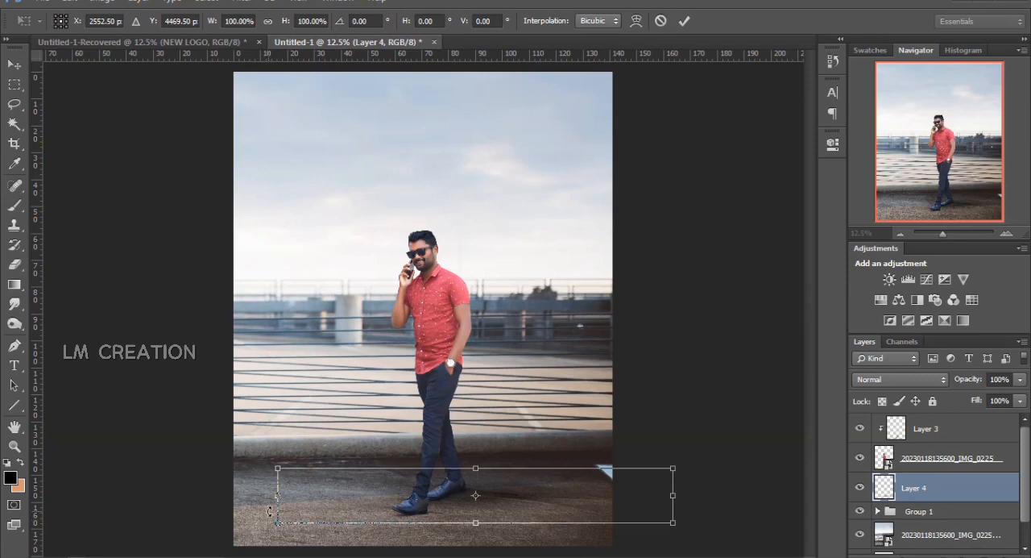
pyautogui.moveTo(270, 510); pyautogui.dragTo(447, 502)
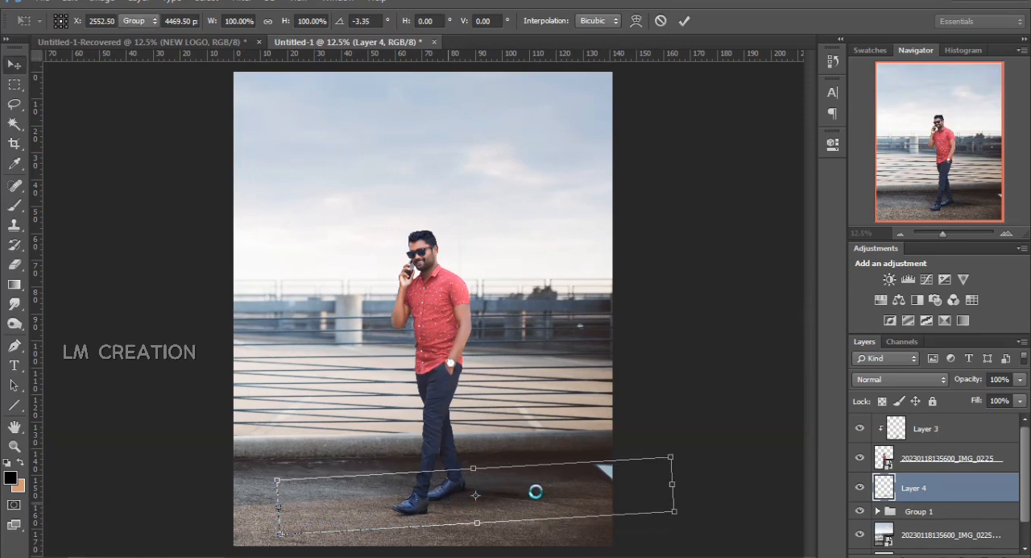
pyautogui.press('Return')
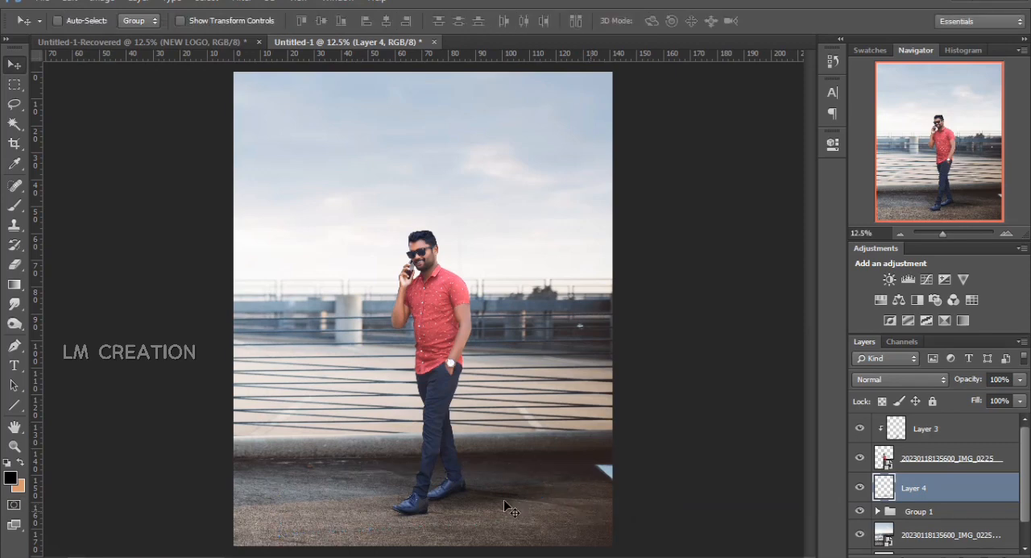
pyautogui.click(14, 265)
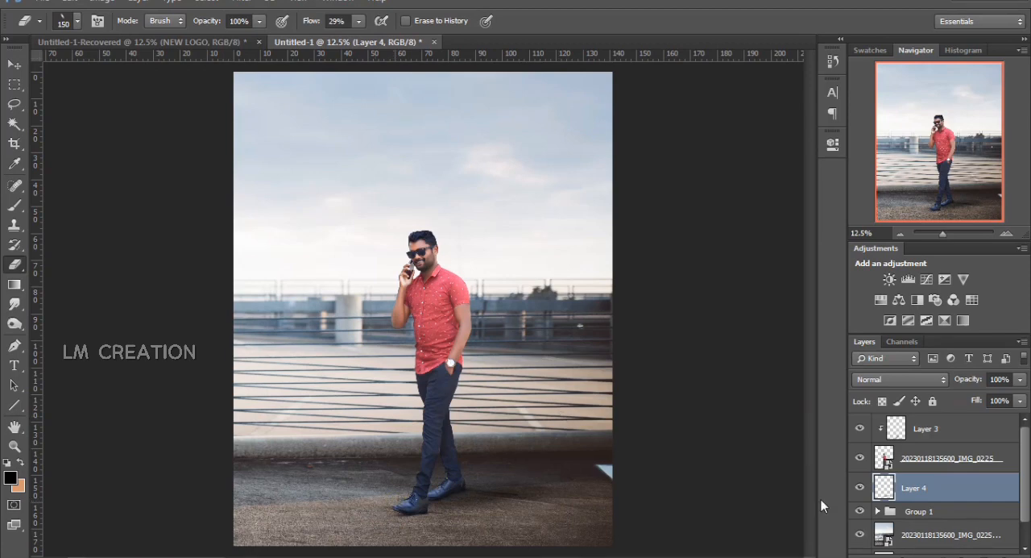
pyautogui.click(14, 64)
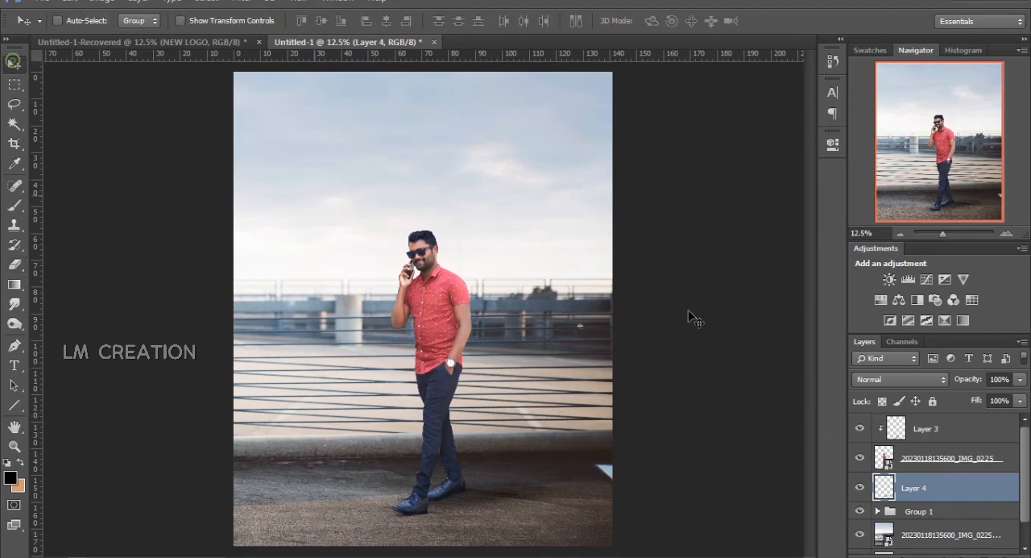
# Add an Exposure adjustment clipped to the man's layer and set its Offset to -0.0248
pyautogui.click(953, 466)
pyautogui.click(944, 278)
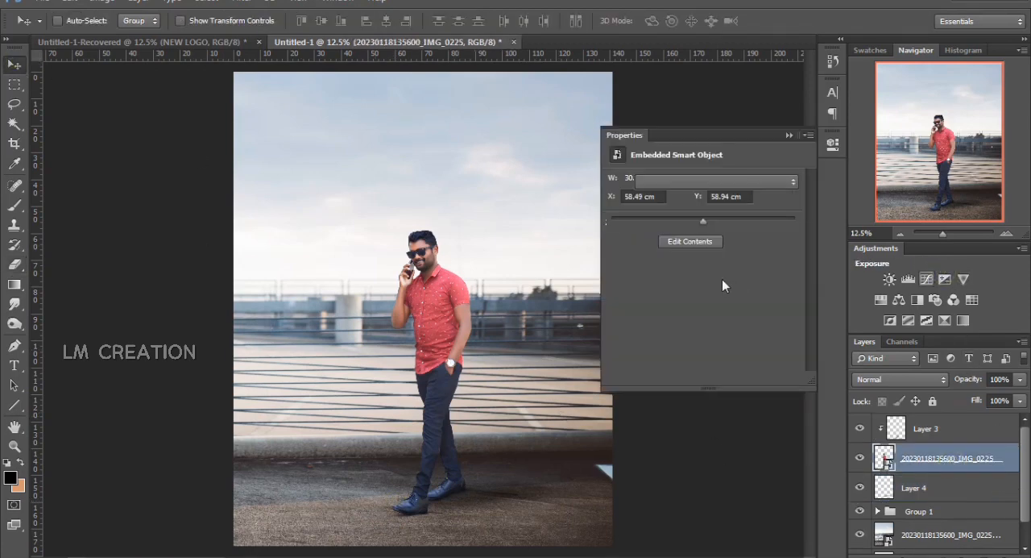
pyautogui.moveTo(701, 250); pyautogui.dragTo(703, 255)
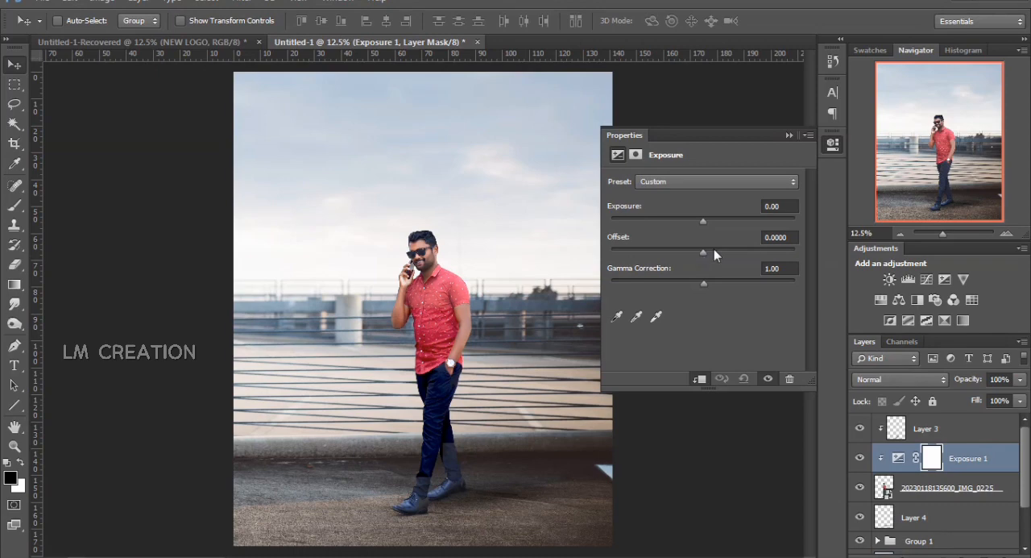
pyautogui.click(789, 135)
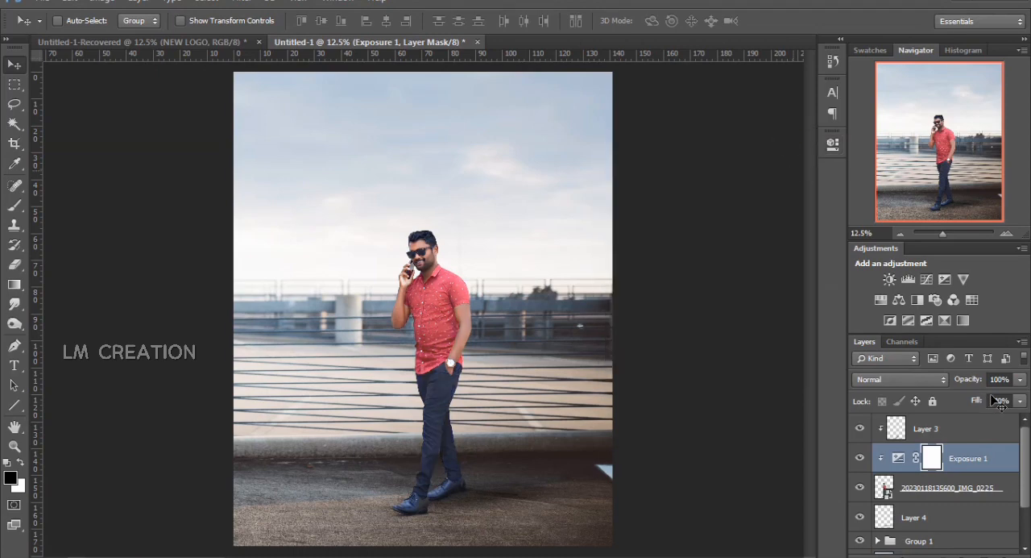
pyautogui.doubleClick(902, 458)
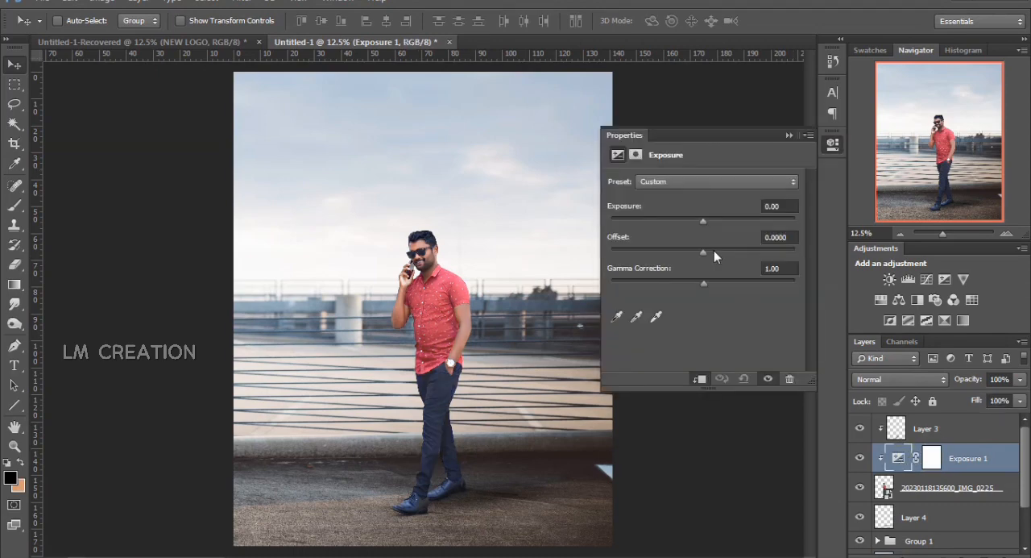
pyautogui.click(790, 136)
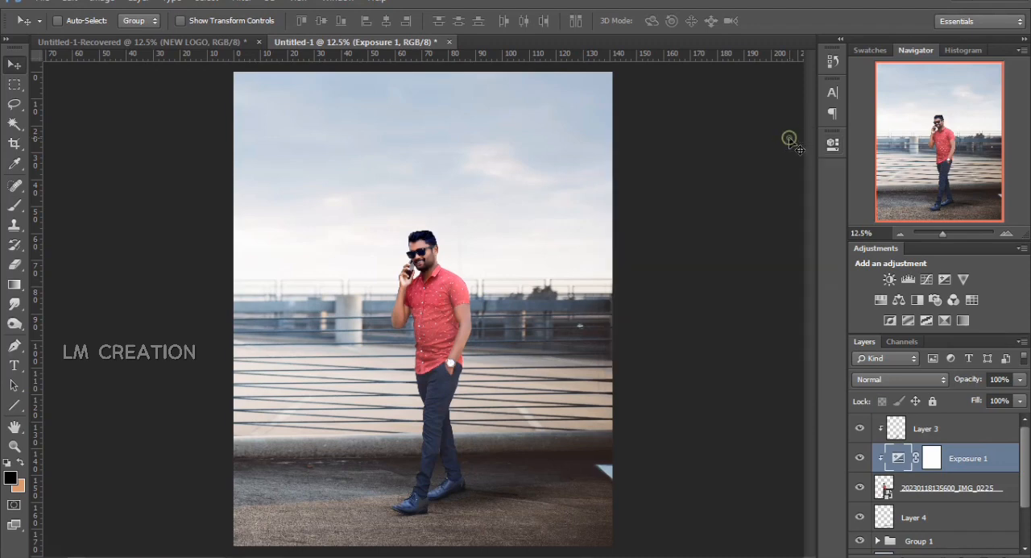
# Lower the Exposure adjustment's opacity to 44% and add a clipped Hue/Saturation adjustment above it with Saturation -40
pyautogui.click(1020, 378)
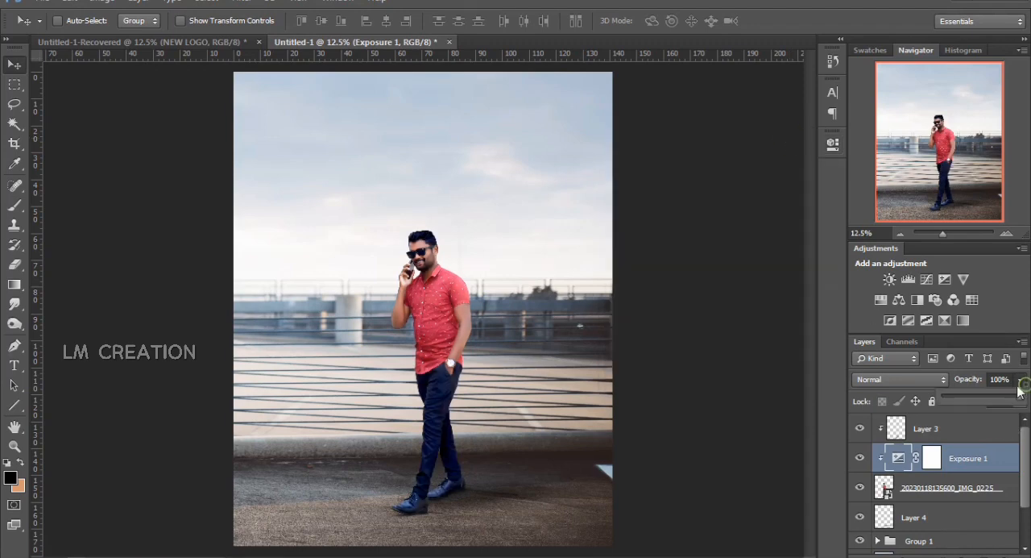
pyautogui.moveTo(1019, 396); pyautogui.dragTo(990, 399)
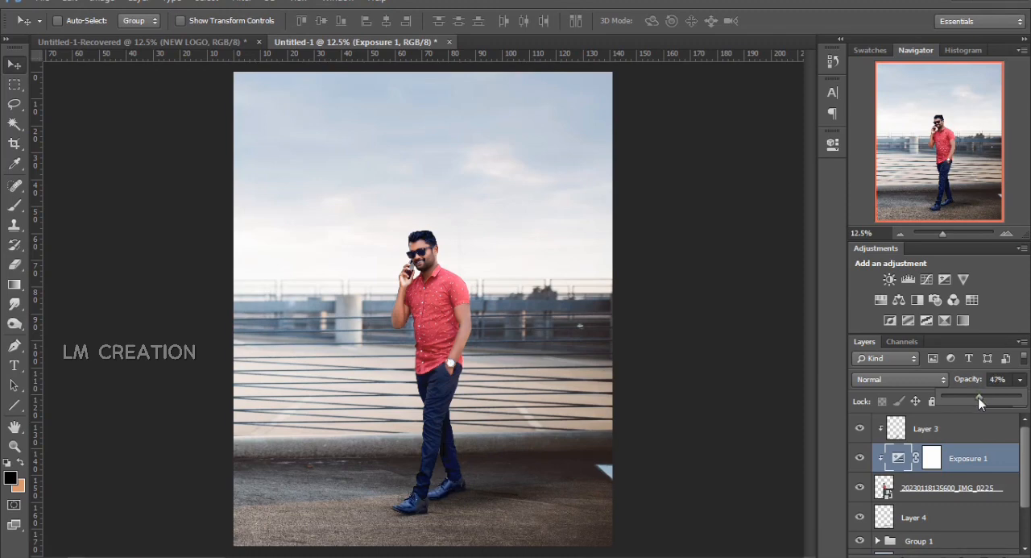
pyautogui.click(881, 300)
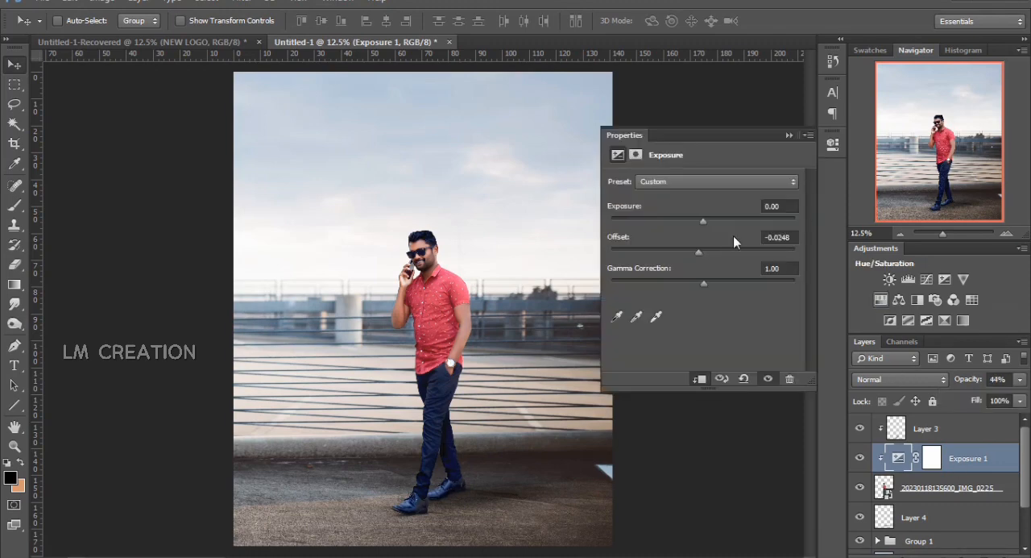
pyautogui.moveTo(670, 267); pyautogui.dragTo(666, 268)
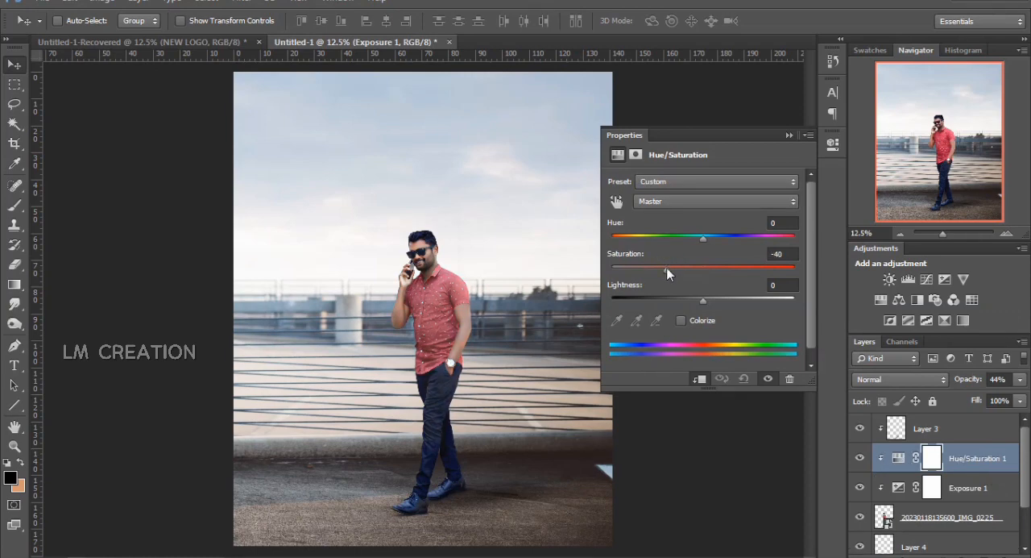
pyautogui.click(789, 135)
# Invert the Hue/Saturation mask to black and draw white-to-transparent gradients on it so the desaturation affects only the man's lower legs and shoes
pyautogui.hotkey('ctrl', 'i')
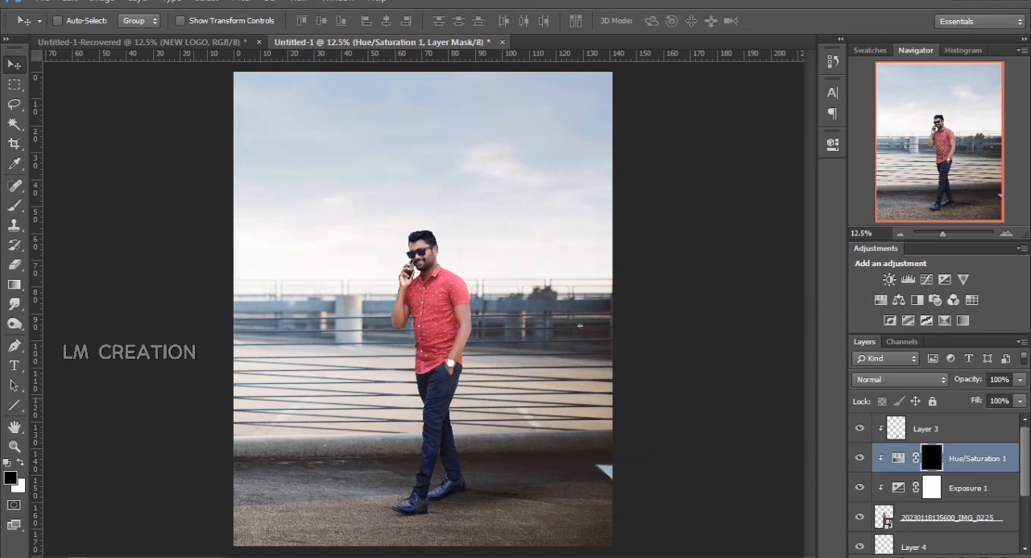
pyautogui.click(14, 284)
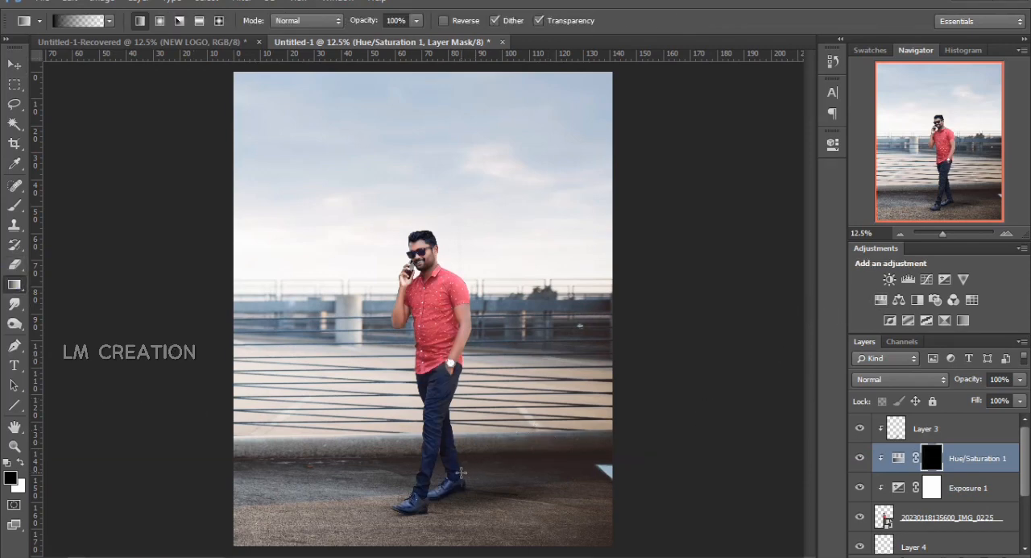
pyautogui.press('x')
pyautogui.moveTo(461, 474); pyautogui.dragTo(466, 410)
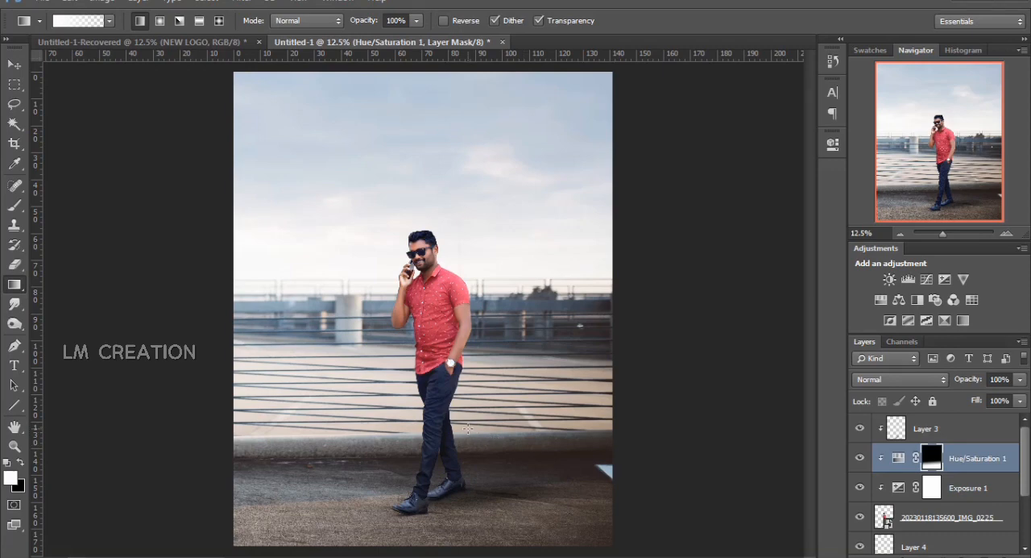
pyautogui.moveTo(467, 427); pyautogui.dragTo(463, 435)
# Hide Layer 3, the Hue/Saturation and Exposure adjustments, Layer 4 and Group 1 to inspect the man's legs without shading and shadows
pyautogui.click(977, 488)
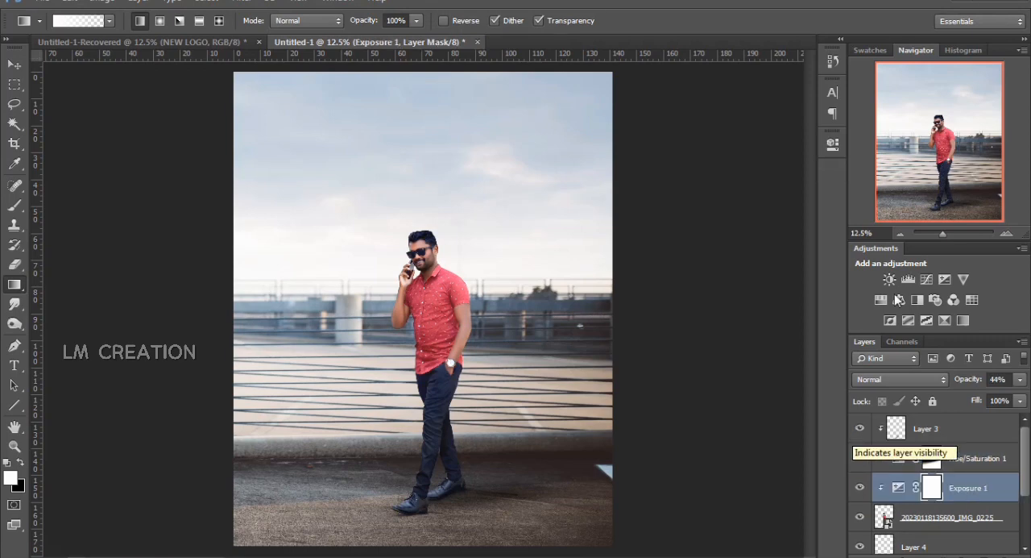
pyautogui.click(947, 234)
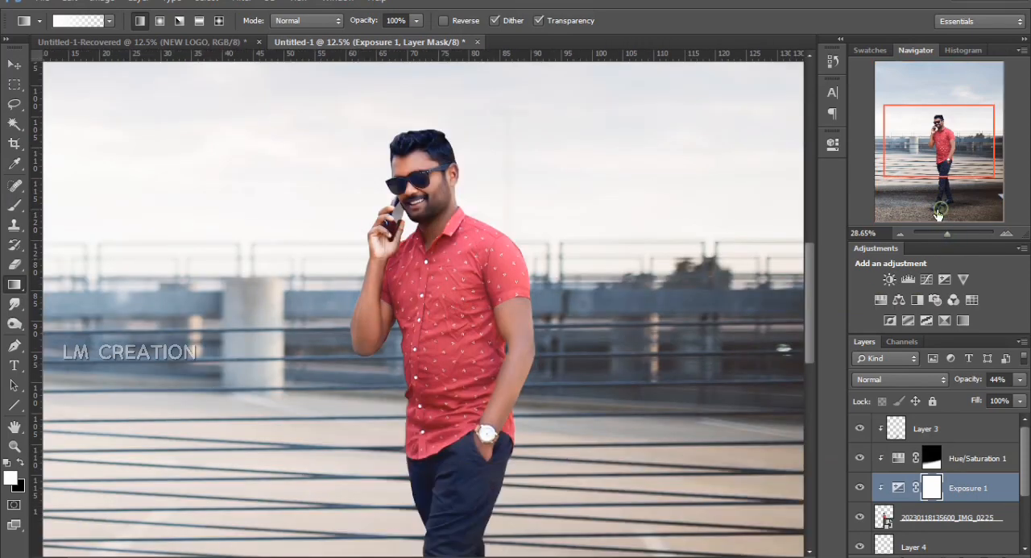
pyautogui.click(939, 211)
pyautogui.click(860, 433)
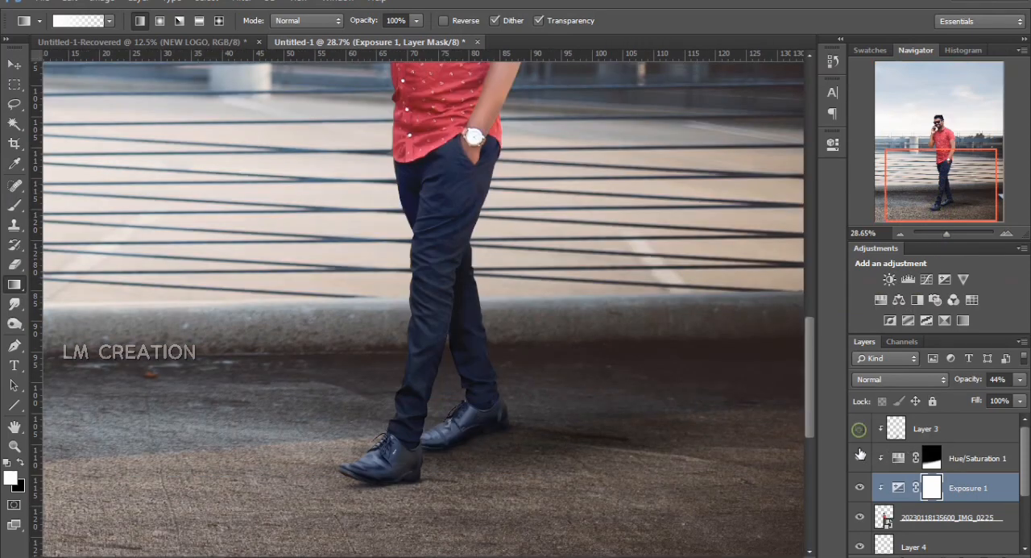
pyautogui.click(859, 452)
pyautogui.click(861, 486)
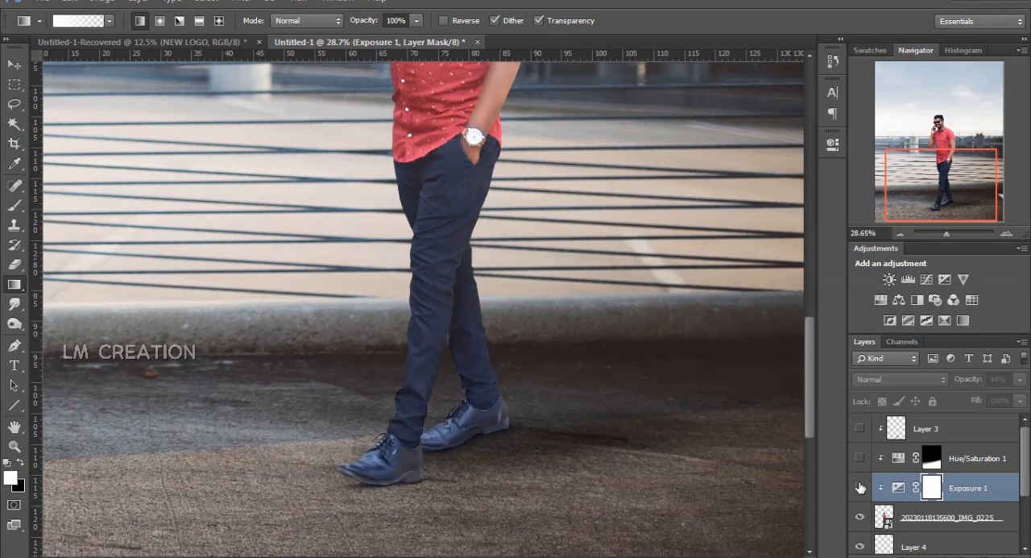
pyautogui.scroll(-1, 860, 515)
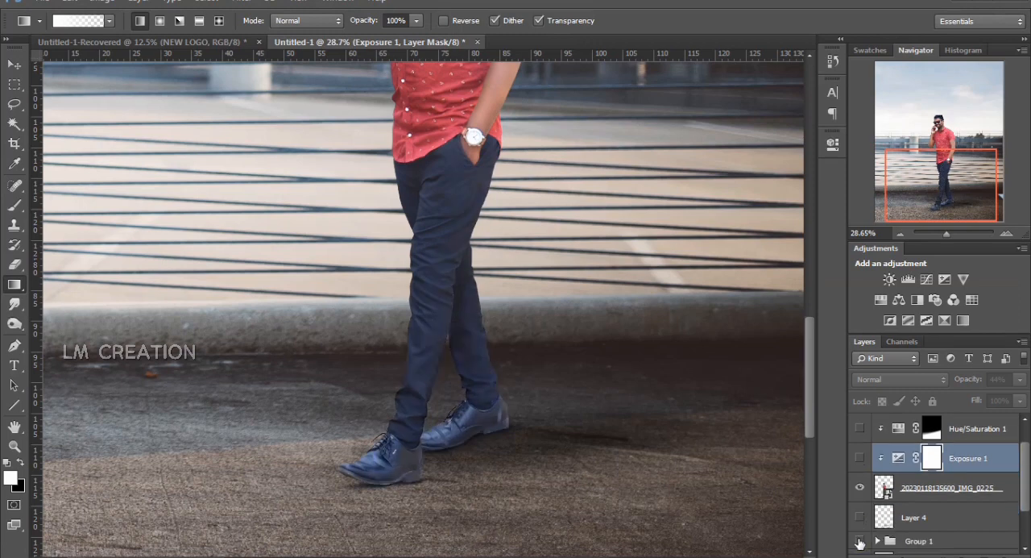
pyautogui.click(859, 540)
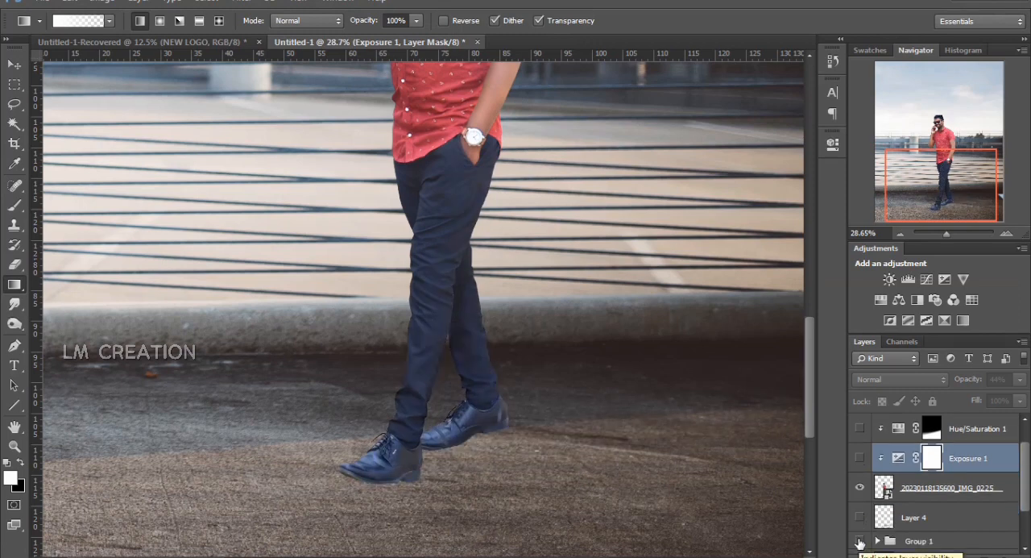
pyautogui.scroll(-2, 859, 542)
pyautogui.scroll(-2, 858, 247)
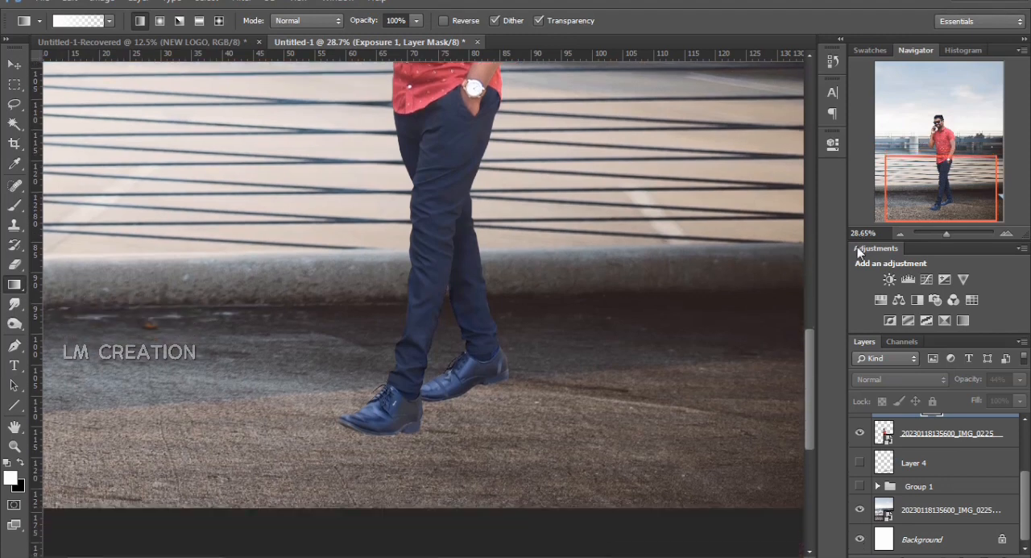
pyautogui.click(878, 486)
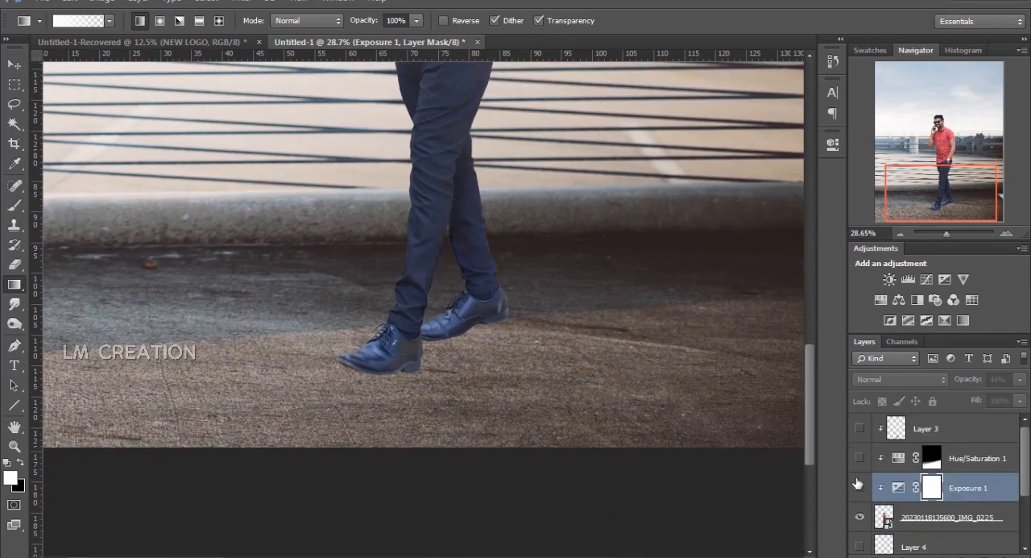
# Set the area surrounding the canvas to the Custom color
pyautogui.rightClick(608, 443)
pyautogui.rightClick(619, 469)
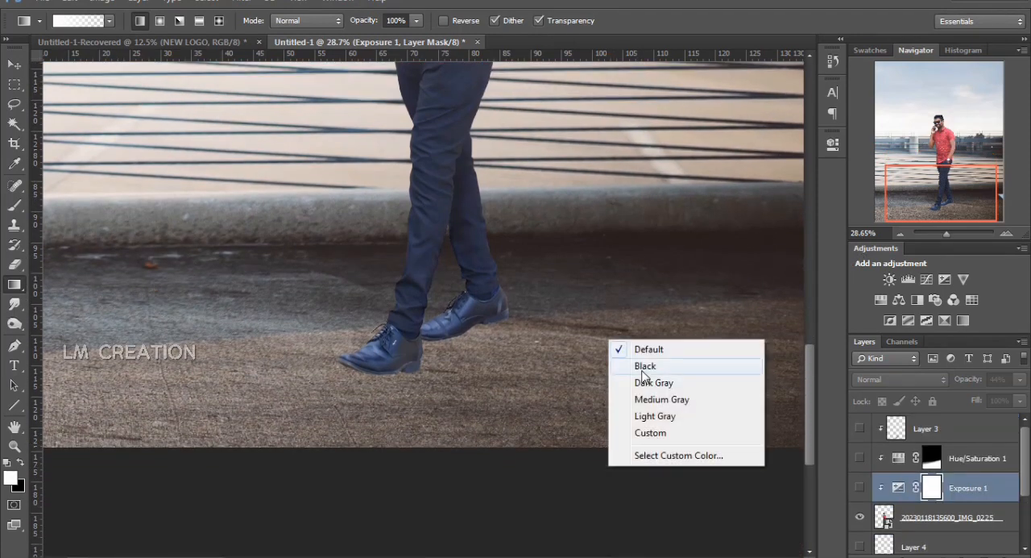
pyautogui.click(645, 433)
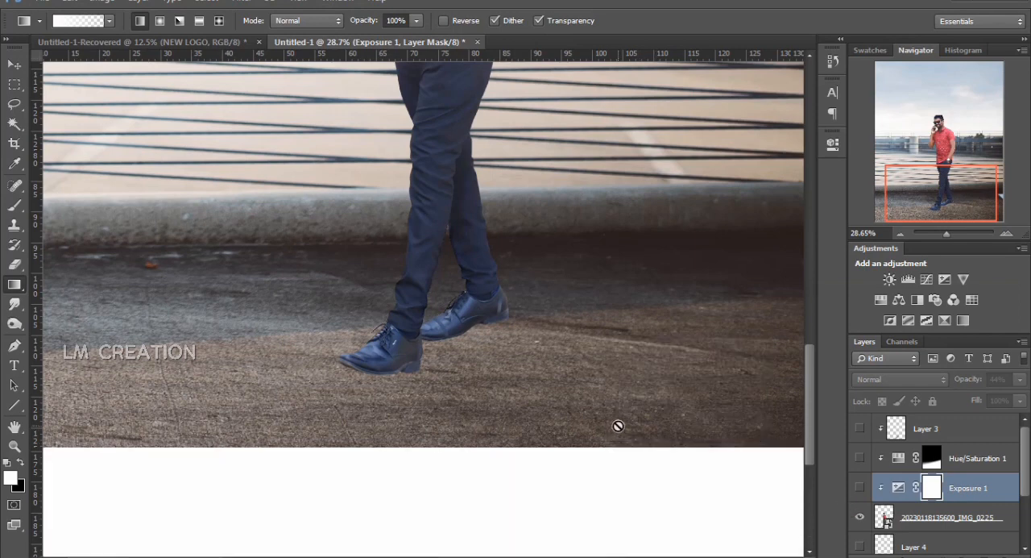
# Show the hidden shadow, shading and adjustment layers again to compare the blended man with the plain cut-out
pyautogui.scroll(2, 618, 425)
pyautogui.scroll(3, 618, 425)
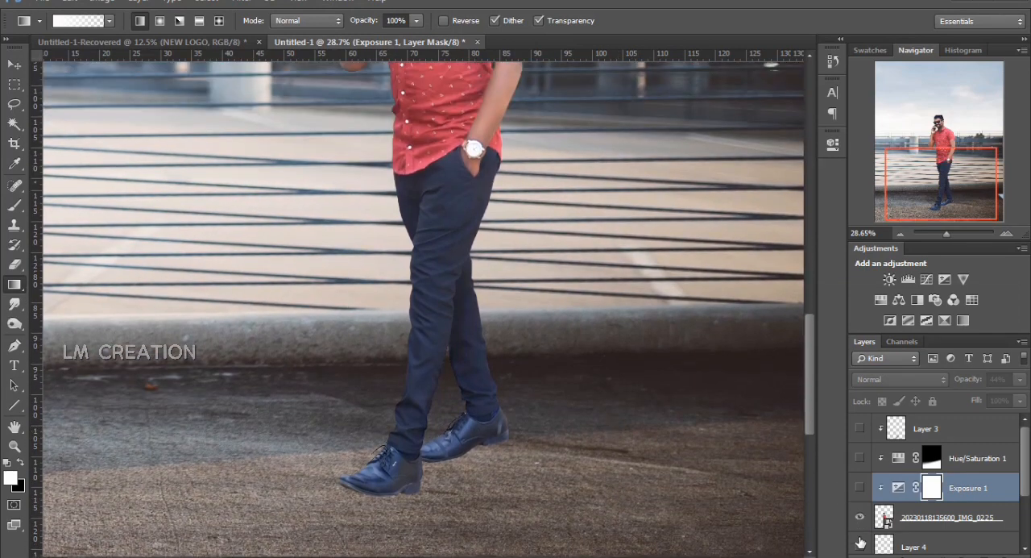
pyautogui.moveTo(857, 487); pyautogui.dragTo(859, 428)
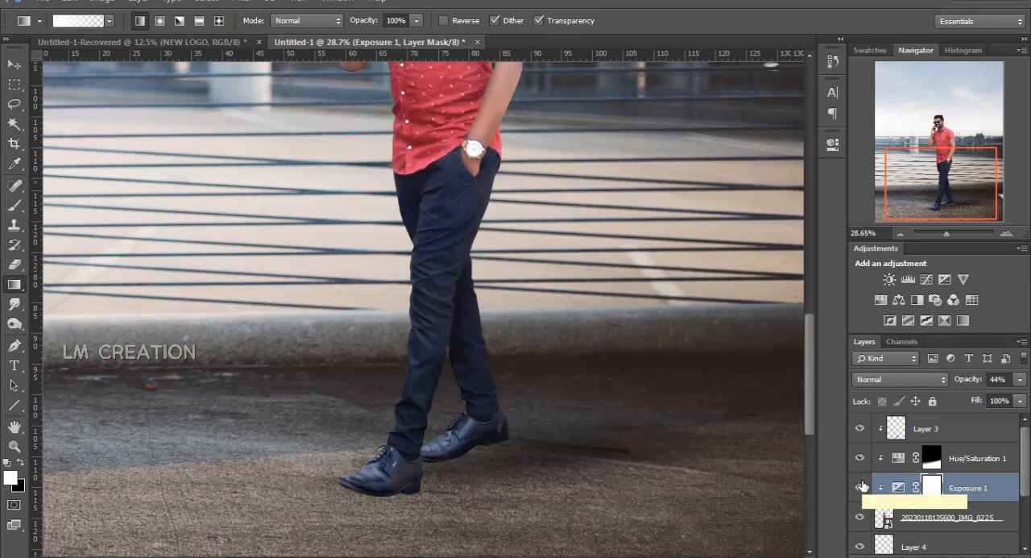
# Examine the blended composite, checking the man's legs, the ground shadows and the whole picture
pyautogui.scroll(-2, 860, 488)
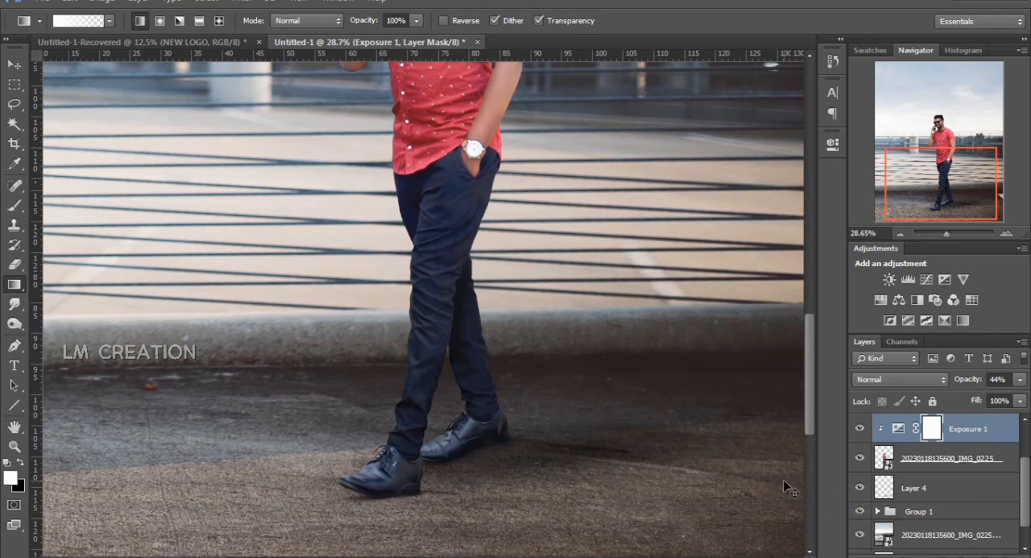
pyautogui.hotkey('ctrl', '-')
pyautogui.scroll(5, 783, 481)
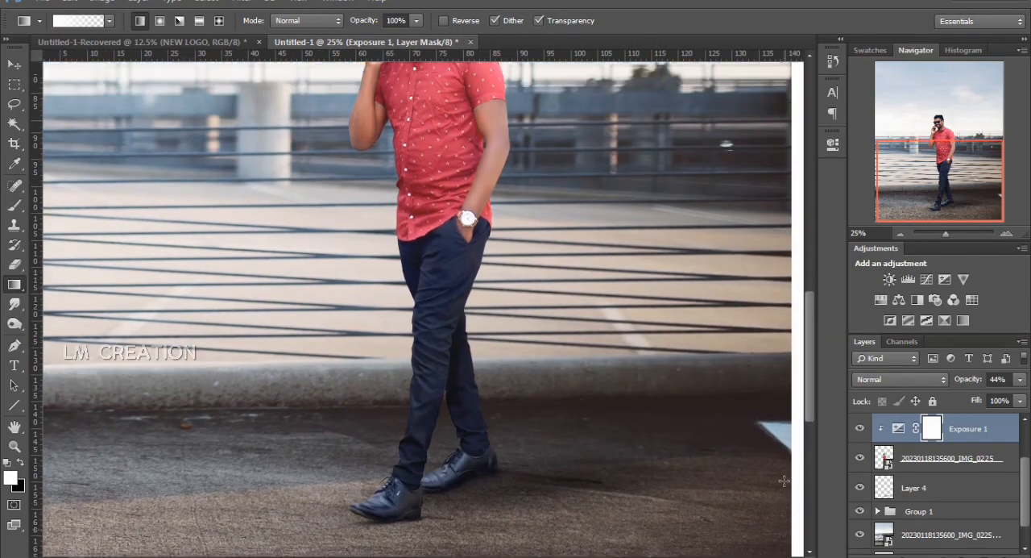
pyautogui.hotkey('ctrl', '-')
pyautogui.hotkey('ctrl', '-')
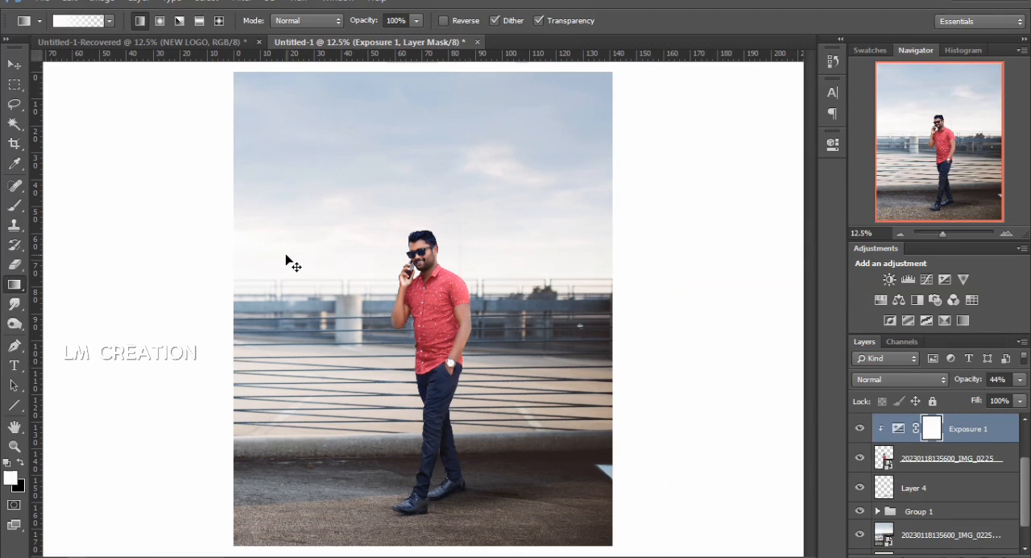
pyautogui.hotkey('ctrl', '+')
pyautogui.scroll(-1, 501, 304)
pyautogui.scroll(-1, 501, 305)
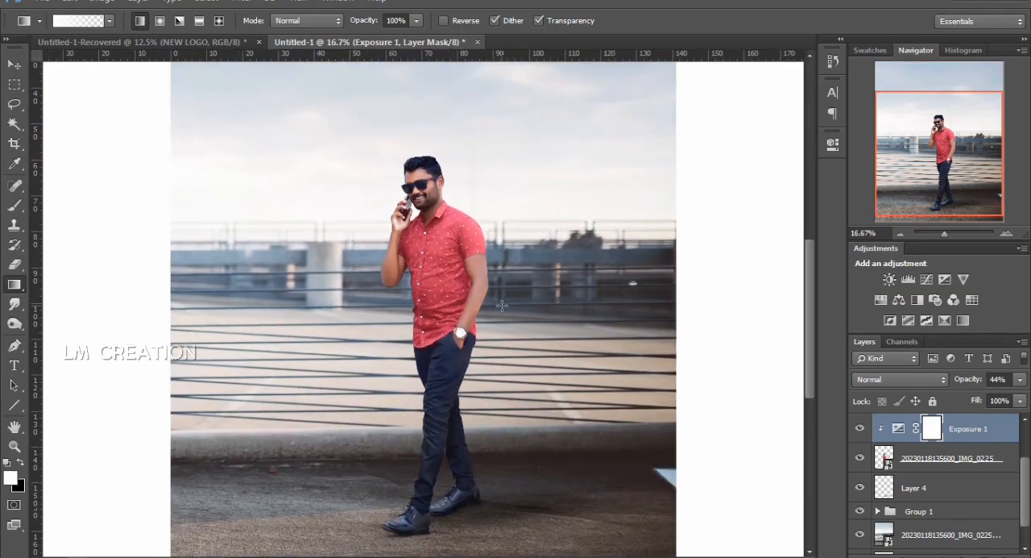